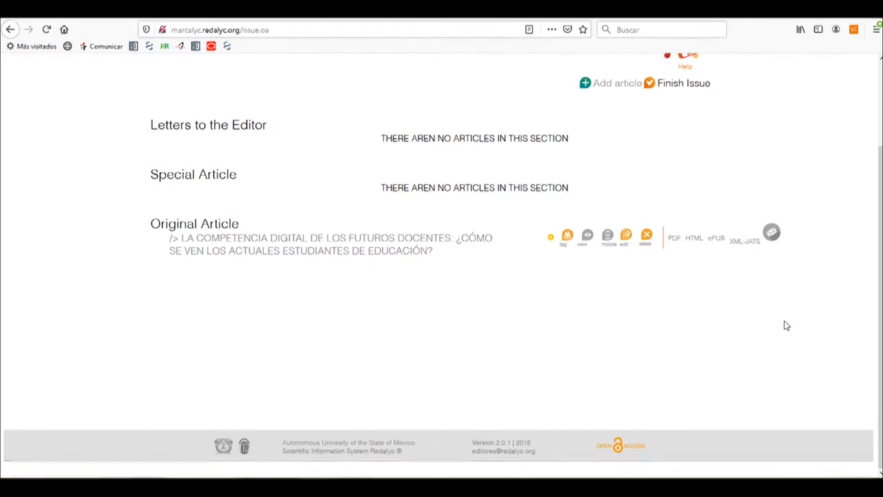
Step: Open the Original Article for tagging and accept the inference assistant for the article's content
{"action": "left_click", "coordinate": [566, 237]}
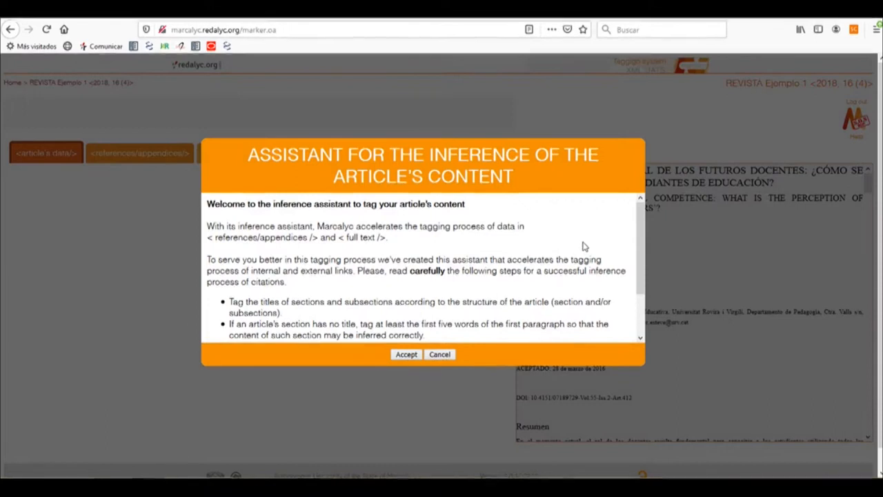
{"action": "left_click_drag", "start_coordinate": [641, 245], "coordinate": [638, 288]}
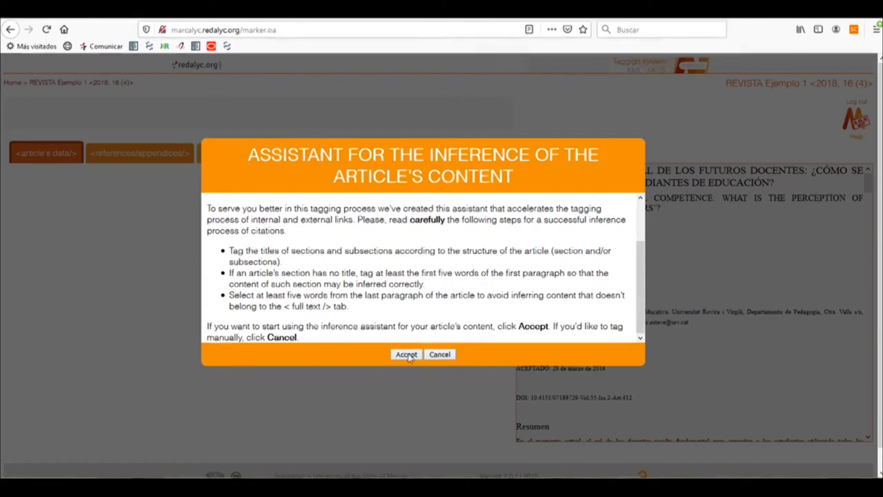
{"action": "left_click", "coordinate": [407, 355]}
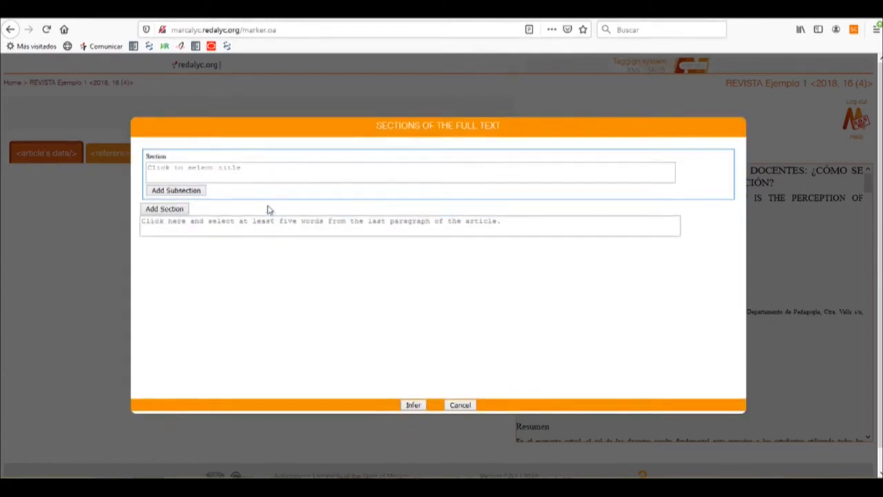
Step: Fill the first section title with the heading "1. INTRODUCCIÓN" selected from the article text
{"action": "left_click", "coordinate": [209, 172]}
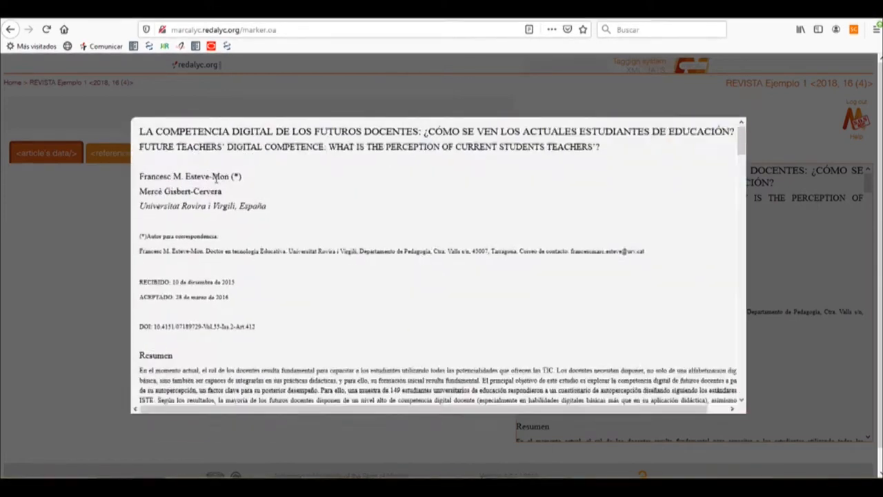
{"action": "scroll", "coordinate": [236, 285], "scroll_direction": "down", "scroll_amount": 8}
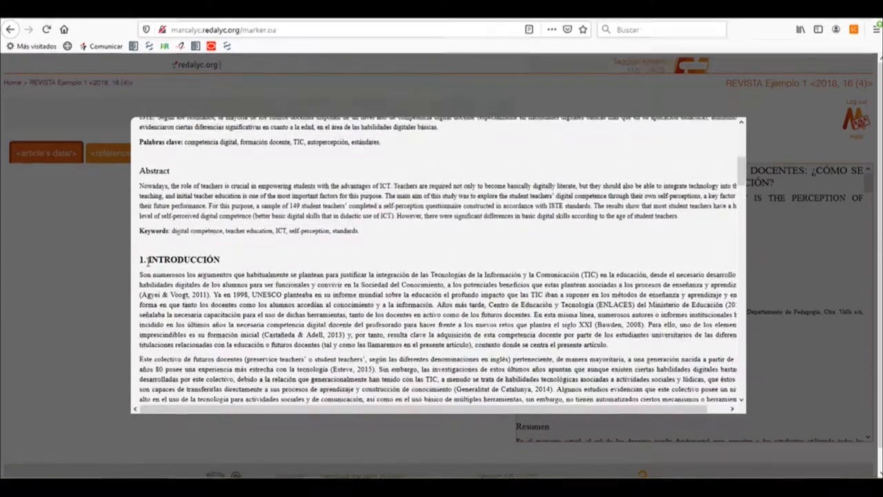
{"action": "left_click_drag", "start_coordinate": [140, 260], "coordinate": [216, 266]}
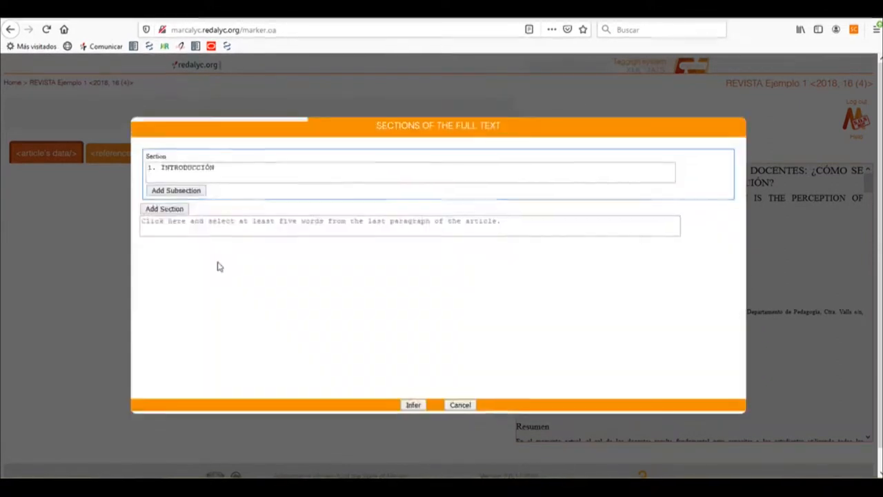
Step: Add a second section titled with the article heading "2. LA COMPETENCIA DIGITAL DOCENTE"
{"action": "left_click", "coordinate": [166, 209]}
{"action": "left_click", "coordinate": [171, 224]}
{"action": "scroll", "coordinate": [193, 241], "scroll_direction": "down", "scroll_amount": 15}
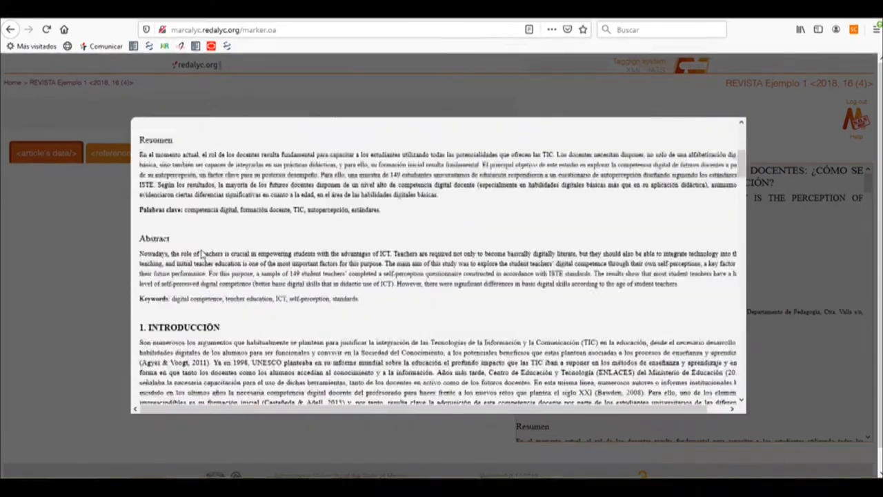
{"action": "scroll", "coordinate": [202, 253], "scroll_direction": "down", "scroll_amount": 4}
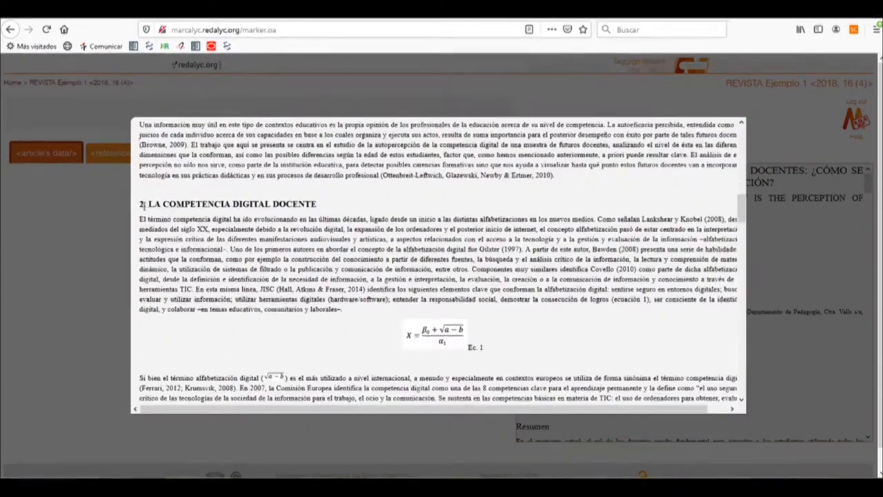
{"action": "left_click_drag", "start_coordinate": [139, 204], "coordinate": [313, 204]}
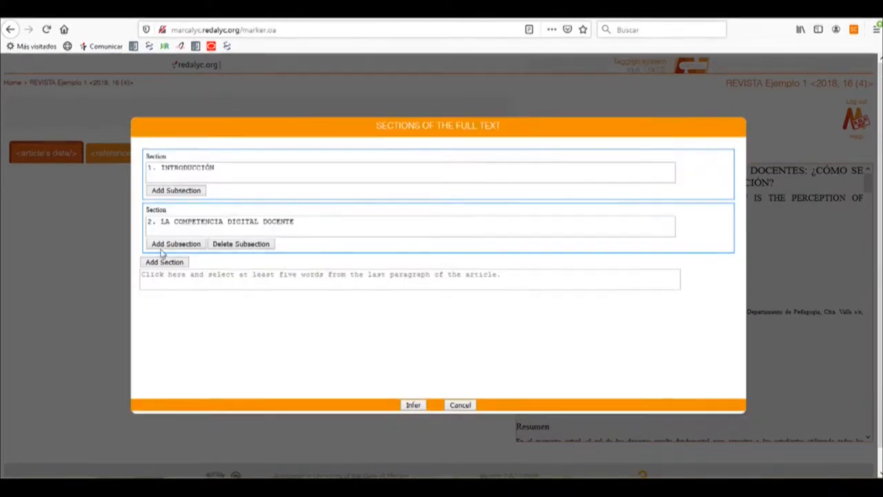
Step: Add a third section titled with the article heading "3. PROPÓSITO"
{"action": "left_click", "coordinate": [166, 263]}
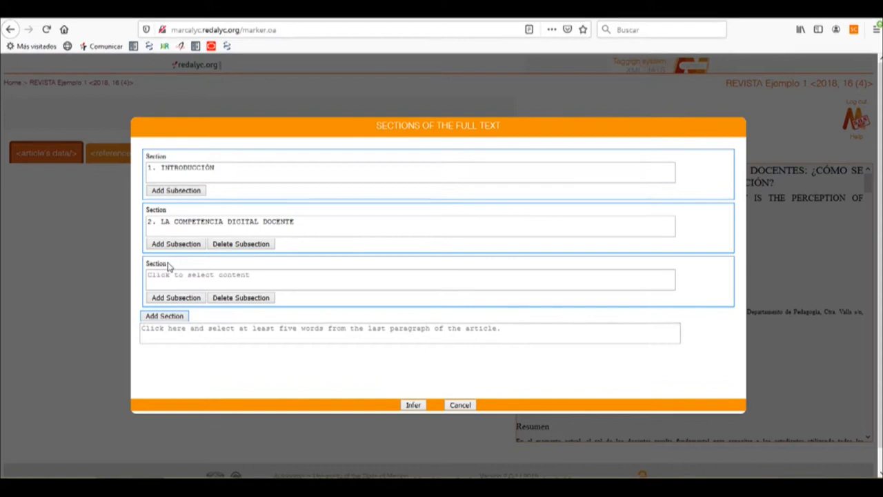
{"action": "left_click", "coordinate": [170, 278]}
{"action": "scroll", "coordinate": [206, 272], "scroll_direction": "down", "scroll_amount": 10}
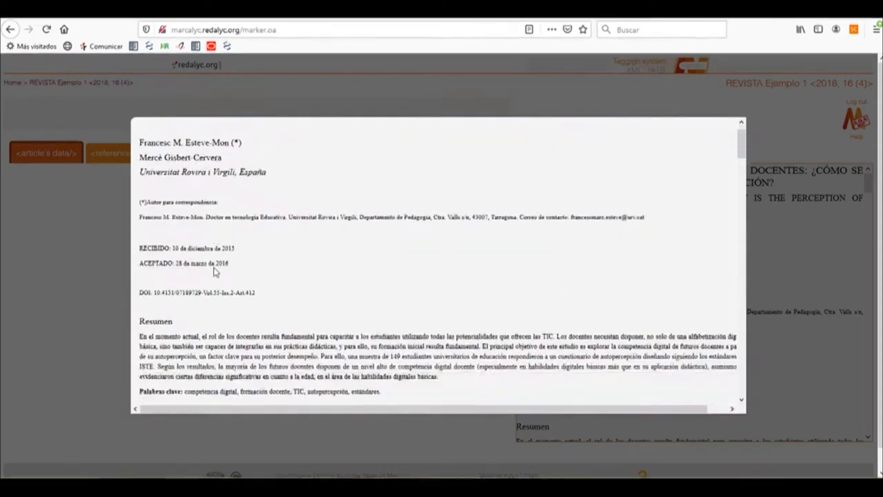
{"action": "scroll", "coordinate": [216, 272], "scroll_direction": "down", "scroll_amount": 10}
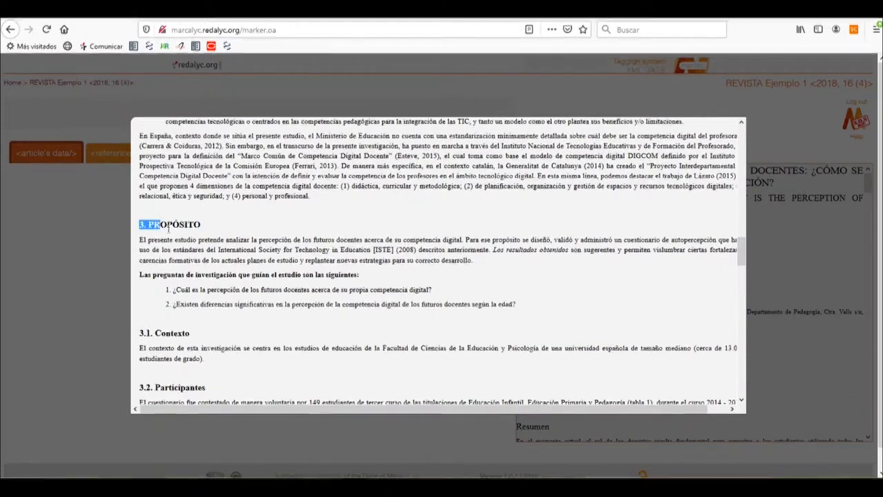
{"action": "left_click_drag", "start_coordinate": [197, 225], "coordinate": [199, 226]}
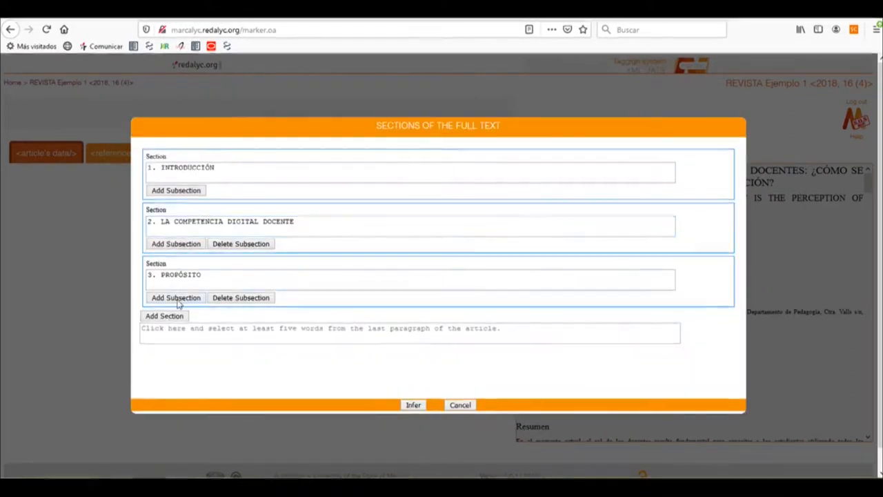
Step: Add a subsection under "3. PROPÓSITO" titled with the article heading "3.1. Contexto"
{"action": "left_click", "coordinate": [177, 298]}
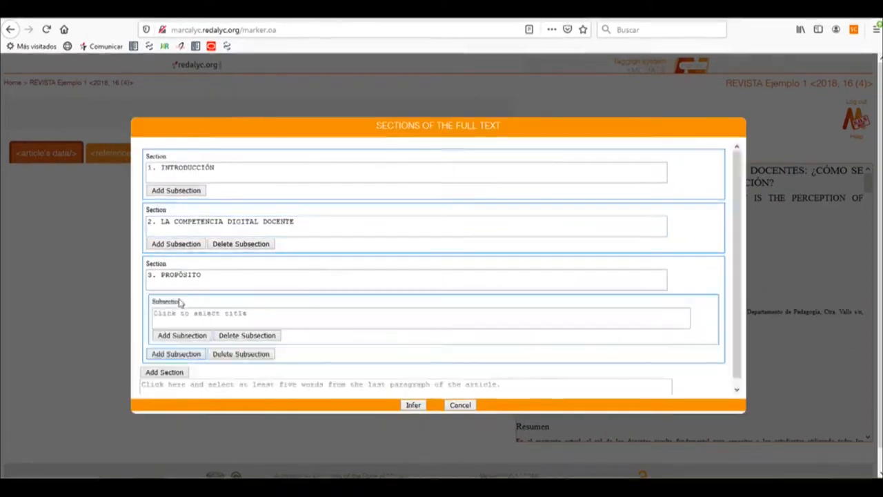
{"action": "left_click", "coordinate": [216, 311]}
{"action": "scroll", "coordinate": [222, 273], "scroll_direction": "down", "scroll_amount": 10}
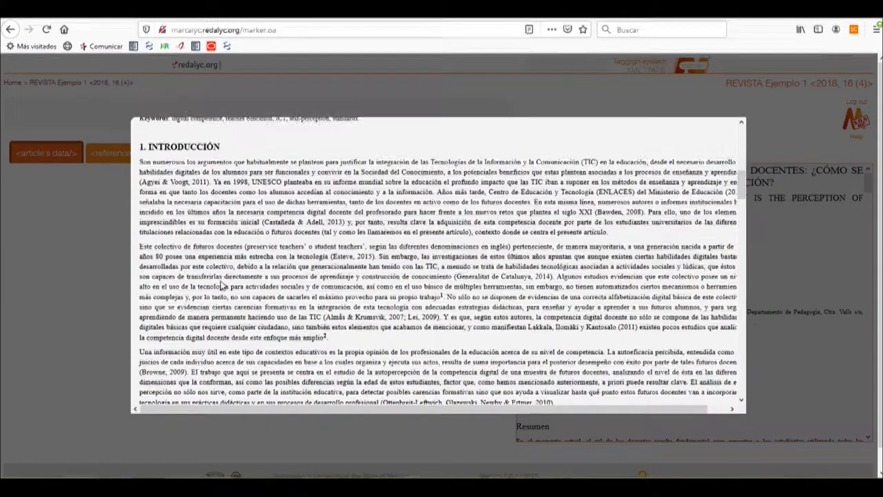
{"action": "scroll", "coordinate": [222, 279], "scroll_direction": "down", "scroll_amount": 10}
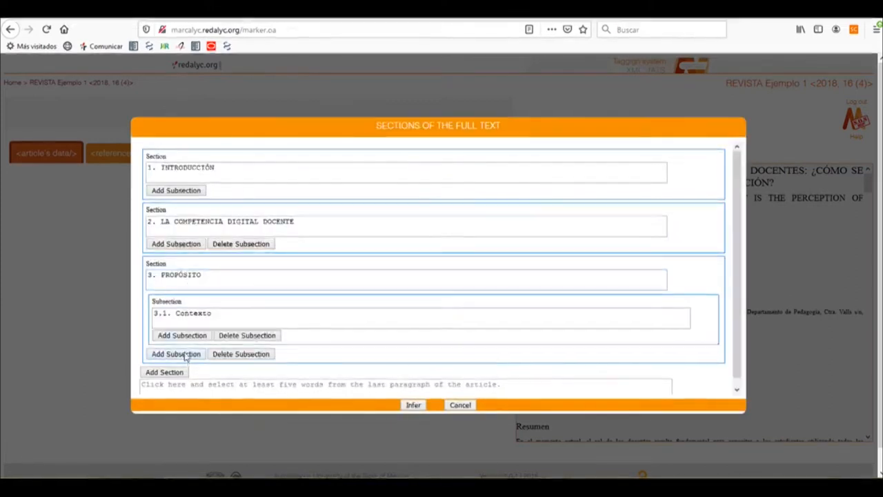
Step: Add a second subsection under "3. PROPÓSITO" titled with the article heading "3.2. Participantes"
{"action": "left_click", "coordinate": [208, 310]}
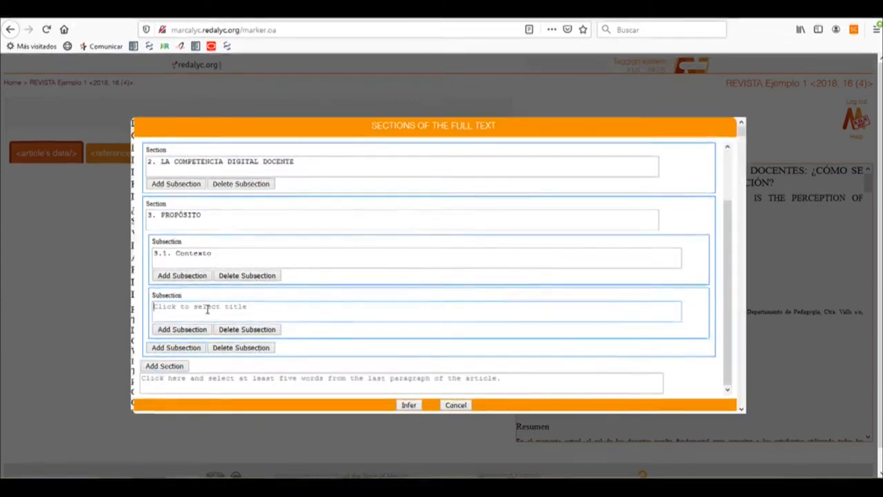
{"action": "scroll", "coordinate": [207, 314], "scroll_direction": "down", "scroll_amount": 10}
{"action": "scroll", "coordinate": [207, 311], "scroll_direction": "down", "scroll_amount": 10}
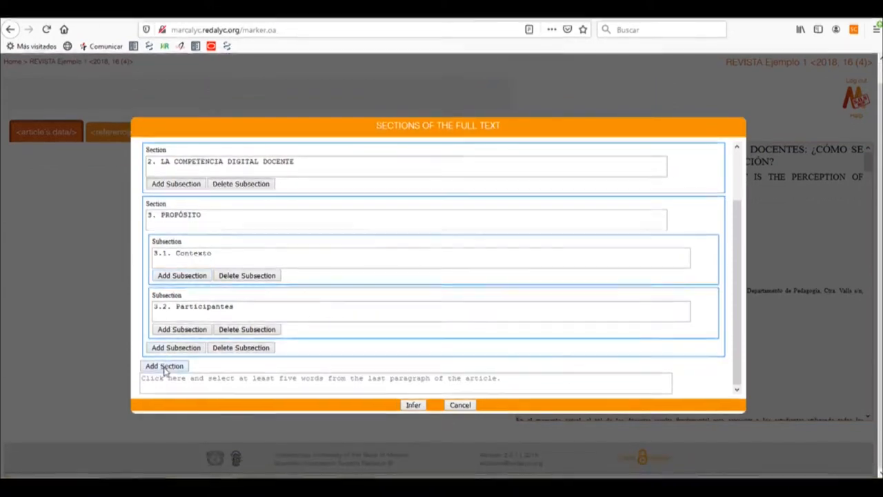
Step: Add a fourth section titled with the article heading "4. DISCUSIÓN"
{"action": "scroll", "coordinate": [200, 338], "scroll_direction": "down", "scroll_amount": 1}
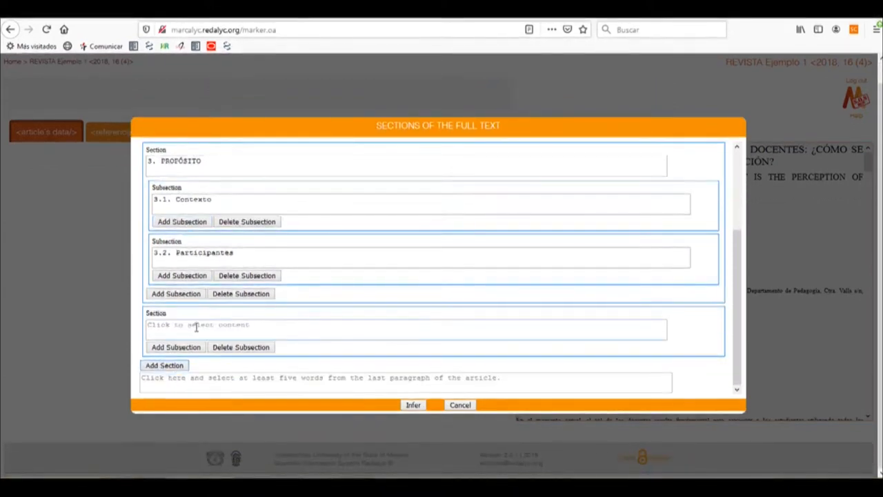
{"action": "left_click", "coordinate": [196, 327]}
{"action": "scroll", "coordinate": [196, 327], "scroll_direction": "down", "scroll_amount": 10}
{"action": "scroll", "coordinate": [185, 281], "scroll_direction": "down", "scroll_amount": 4}
{"action": "scroll", "coordinate": [185, 279], "scroll_direction": "down", "scroll_amount": 4}
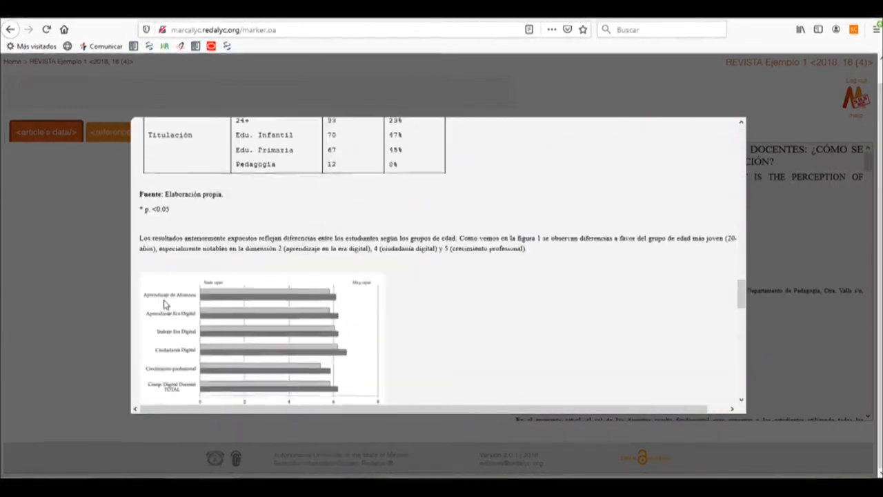
{"action": "scroll", "coordinate": [164, 303], "scroll_direction": "down", "scroll_amount": 5}
{"action": "left_click_drag", "start_coordinate": [139, 267], "coordinate": [178, 273]}
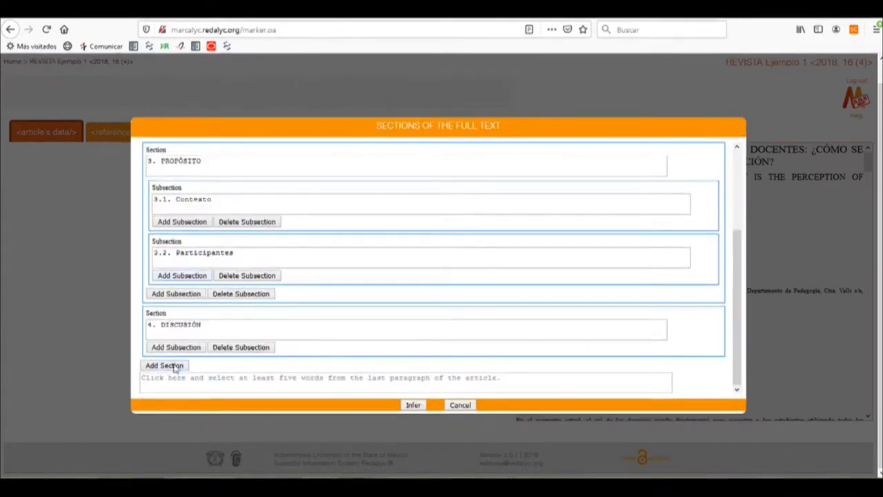
Step: Add a fifth section titled with the article heading "5. CONCLUSIONES"
{"action": "left_click", "coordinate": [166, 365]}
{"action": "scroll", "coordinate": [191, 347], "scroll_direction": "down", "scroll_amount": 2}
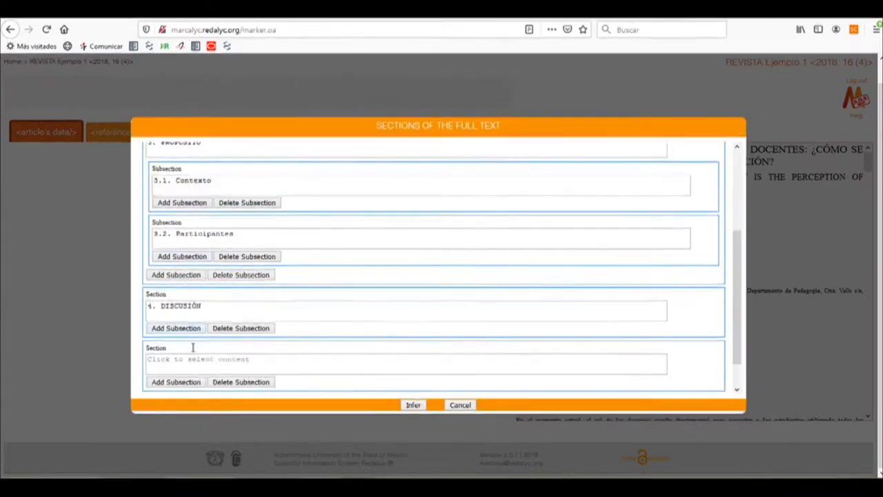
{"action": "left_click", "coordinate": [202, 336]}
{"action": "scroll", "coordinate": [200, 290], "scroll_direction": "down", "scroll_amount": 15}
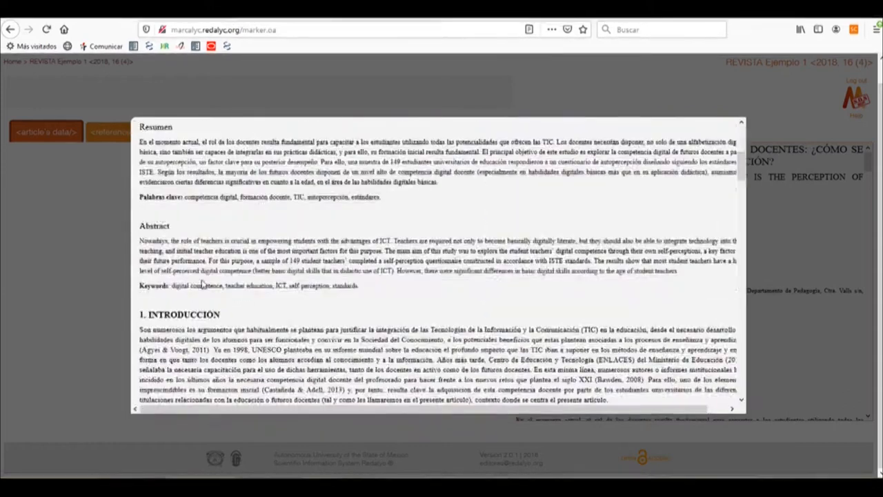
{"action": "scroll", "coordinate": [196, 292], "scroll_direction": "down", "scroll_amount": 5}
{"action": "scroll", "coordinate": [185, 310], "scroll_direction": "down", "scroll_amount": 15}
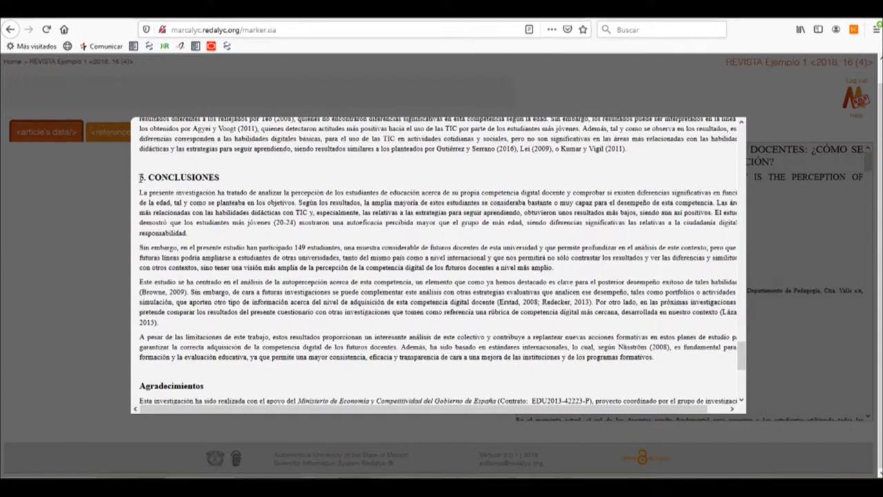
{"action": "left_click_drag", "start_coordinate": [215, 181], "coordinate": [219, 181]}
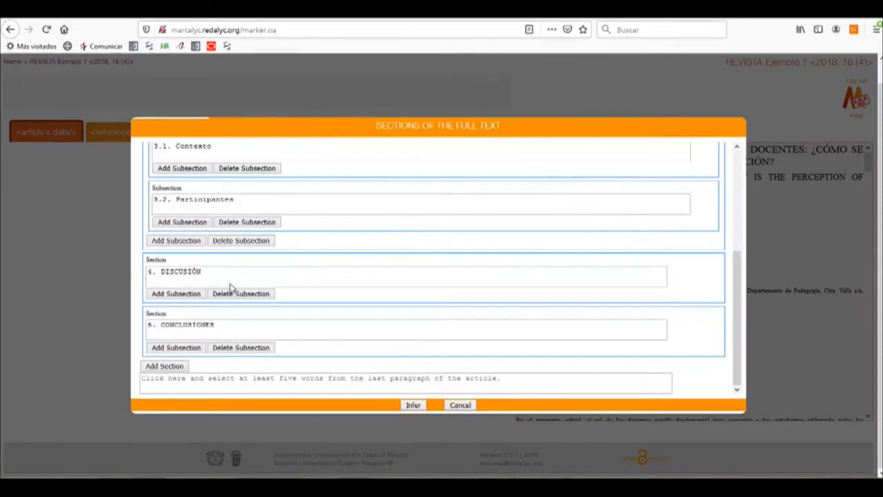
Step: Mark the article's end with "de las instituciones y de los programas formativos." from the last Conclusiones paragraph and run the inference
{"action": "left_click", "coordinate": [209, 378]}
{"action": "scroll", "coordinate": [208, 378], "scroll_direction": "down", "scroll_amount": 15}
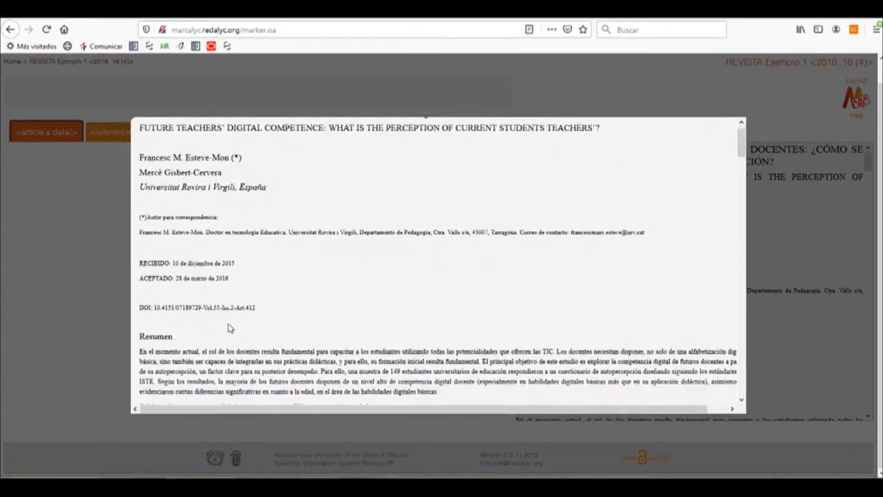
{"action": "scroll", "coordinate": [231, 329], "scroll_direction": "down", "scroll_amount": 15}
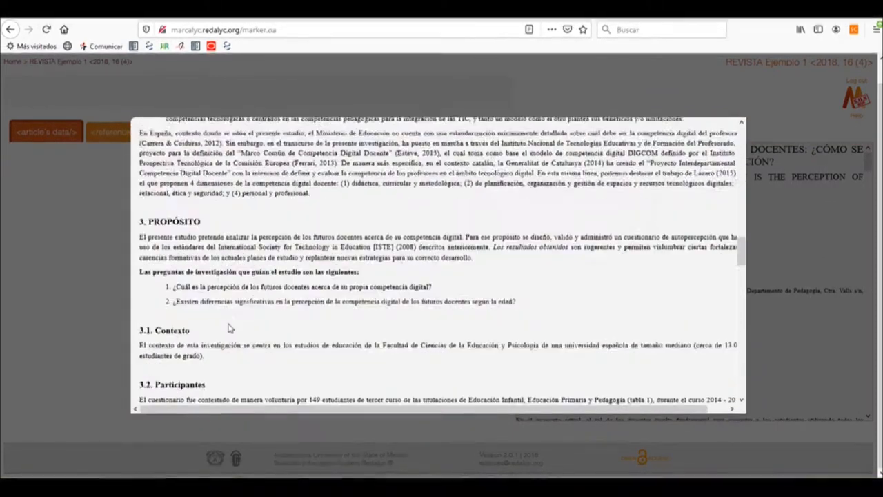
{"action": "scroll", "coordinate": [231, 328], "scroll_direction": "down", "scroll_amount": 15}
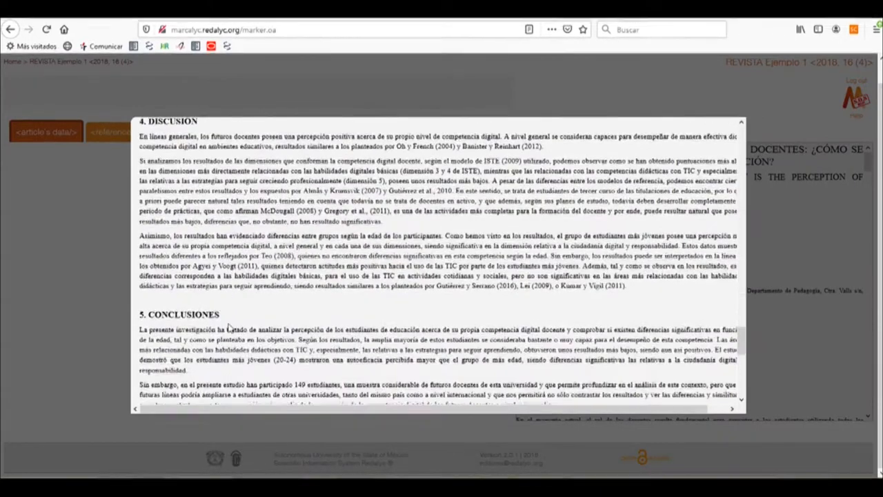
{"action": "scroll", "coordinate": [215, 317], "scroll_direction": "up", "scroll_amount": 1}
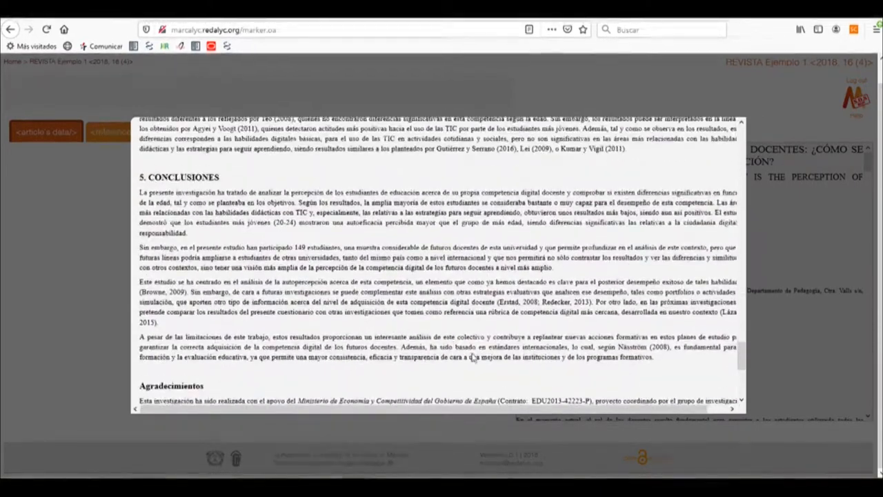
{"action": "left_click_drag", "start_coordinate": [506, 358], "coordinate": [658, 365]}
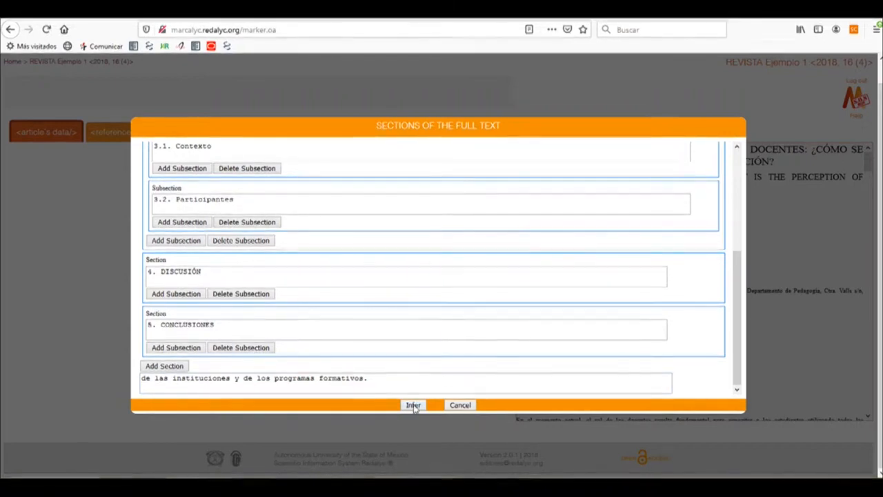
{"action": "left_click", "coordinate": [413, 405]}
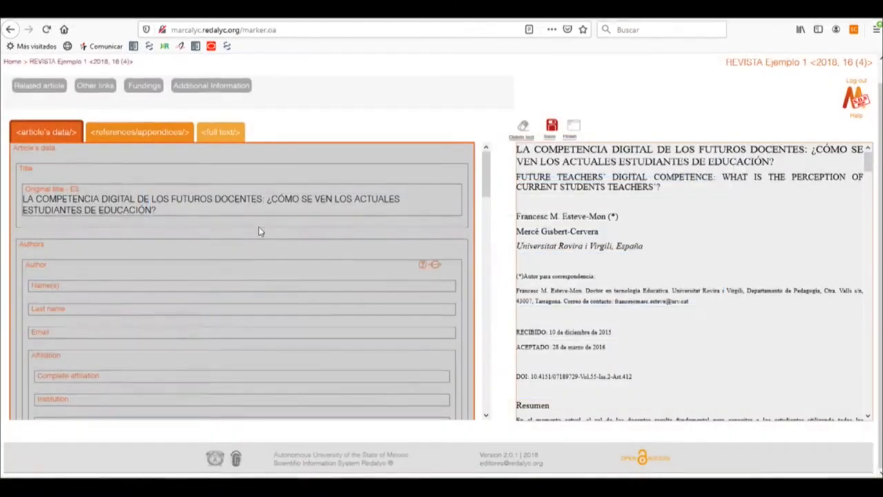
Step: Review the inferred full text tagging, examining its sections, subsections, paragraphs and figures
{"action": "left_click", "coordinate": [222, 133]}
{"action": "scroll", "coordinate": [108, 221], "scroll_direction": "down", "scroll_amount": 10}
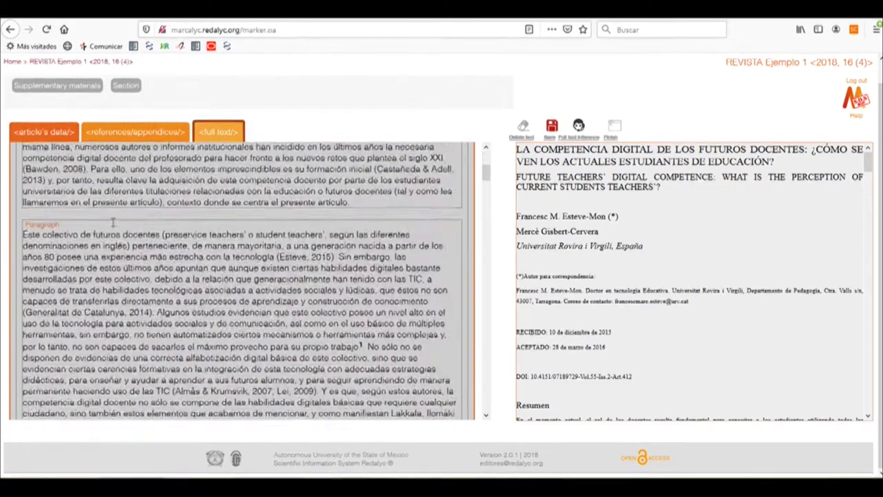
{"action": "scroll", "coordinate": [116, 245], "scroll_direction": "down", "scroll_amount": 10}
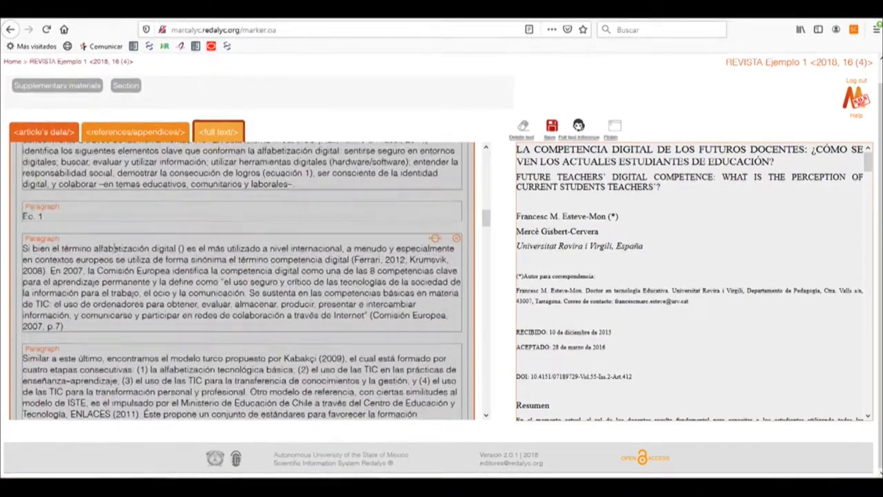
{"action": "scroll", "coordinate": [114, 247], "scroll_direction": "down", "scroll_amount": 10}
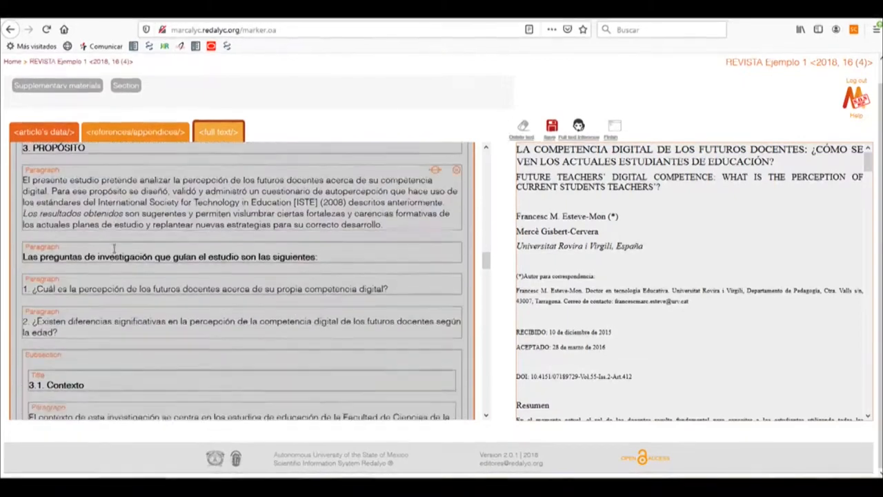
{"action": "scroll", "coordinate": [114, 249], "scroll_direction": "down", "scroll_amount": 10}
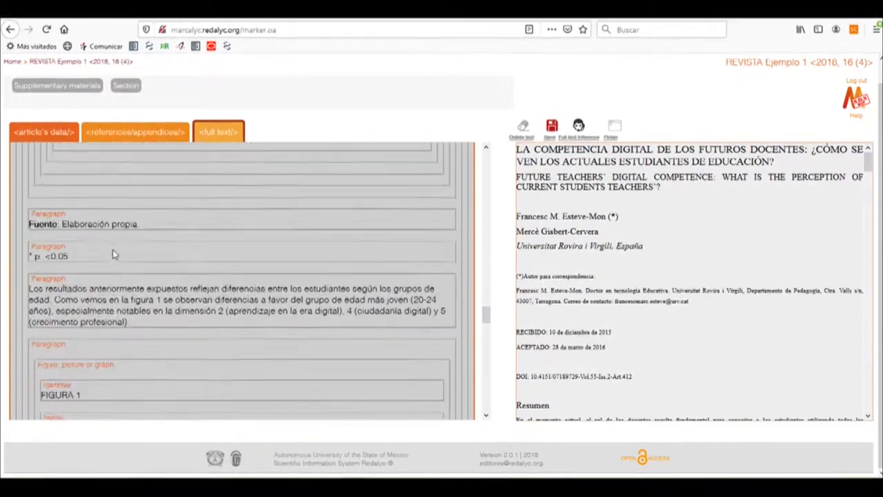
Step: Examine the remaining tagged full text from the Figura 1 block through the Discusión section and return to its beginning
{"action": "scroll", "coordinate": [114, 254], "scroll_direction": "down", "scroll_amount": 10}
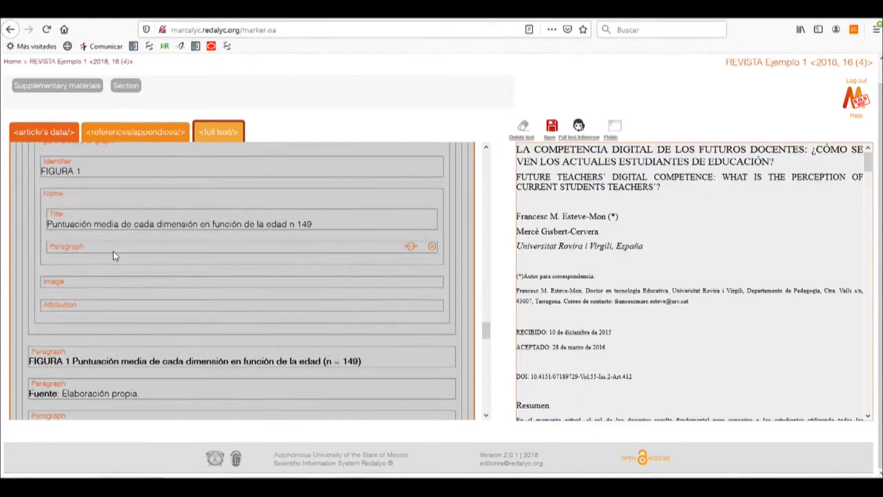
{"action": "scroll", "coordinate": [115, 255], "scroll_direction": "down", "scroll_amount": 10}
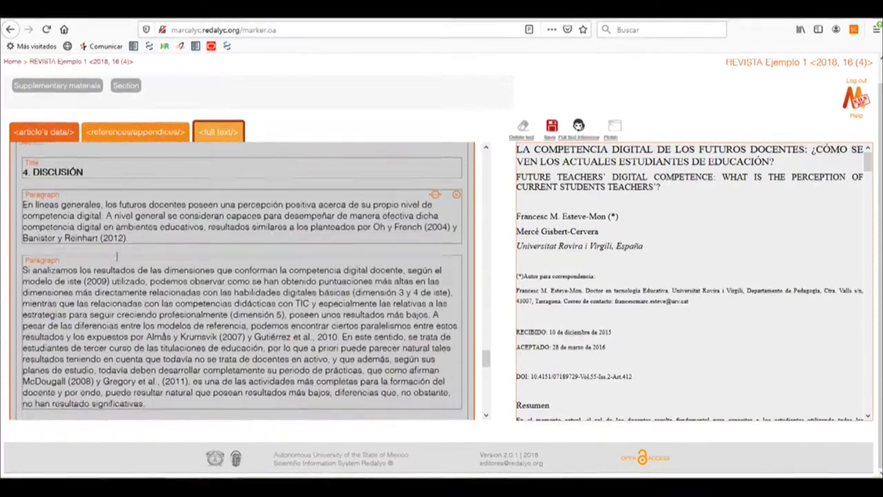
{"action": "scroll", "coordinate": [116, 256], "scroll_direction": "down", "scroll_amount": 10}
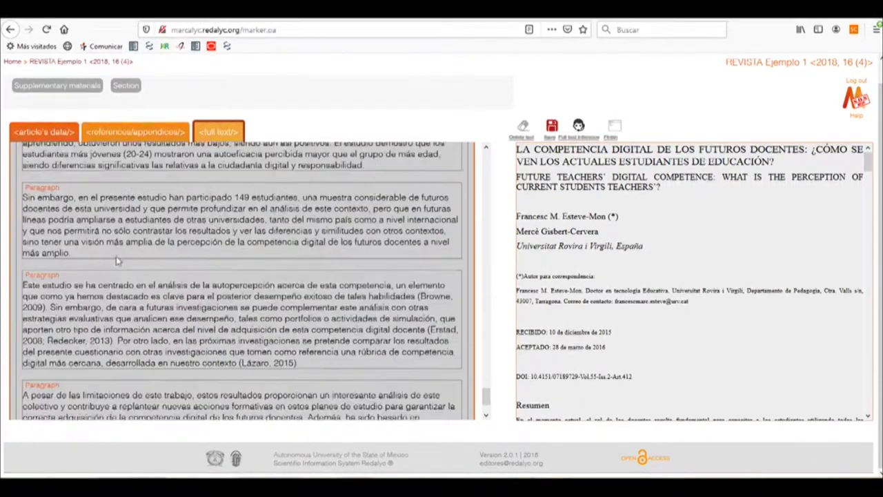
{"action": "scroll", "coordinate": [117, 256], "scroll_direction": "up", "scroll_amount": 20}
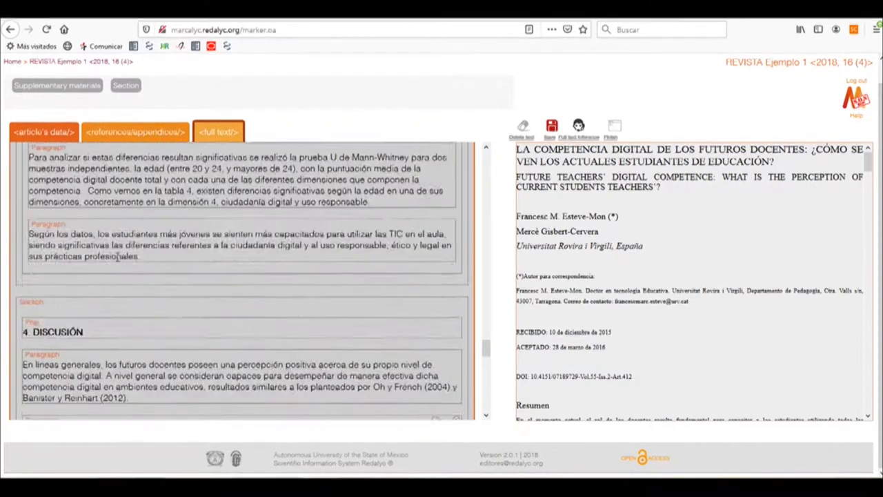
{"action": "scroll", "coordinate": [117, 256], "scroll_direction": "up", "scroll_amount": 20}
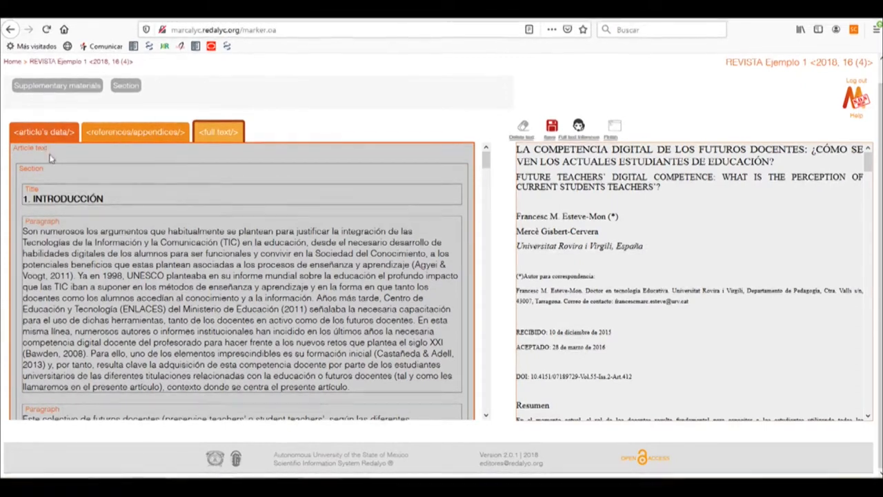
Step: Add an English alternative title to the article's data, tagged with "FUTURE TEACHERS' DIGITAL COMPETENCE: WHAT IS THE PERCEPTION OF CURRENT STUDENTS TEACHERS'?"
{"action": "left_click", "coordinate": [46, 132]}
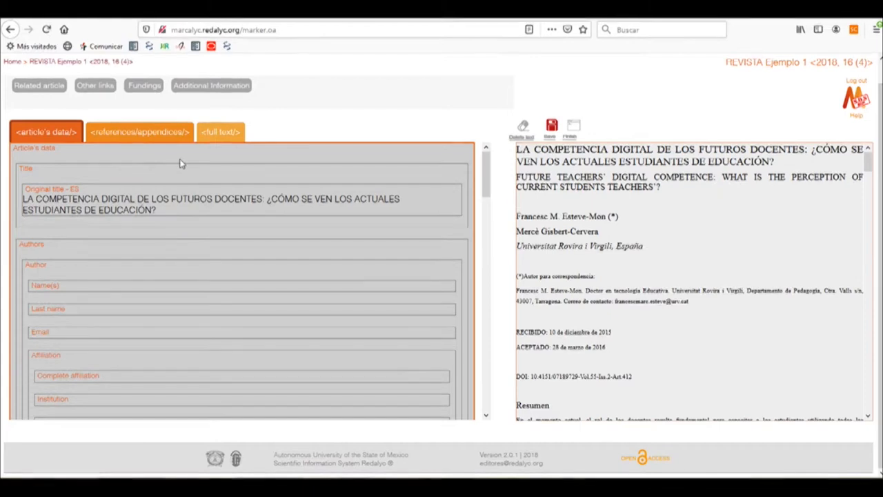
{"action": "left_click", "coordinate": [63, 177]}
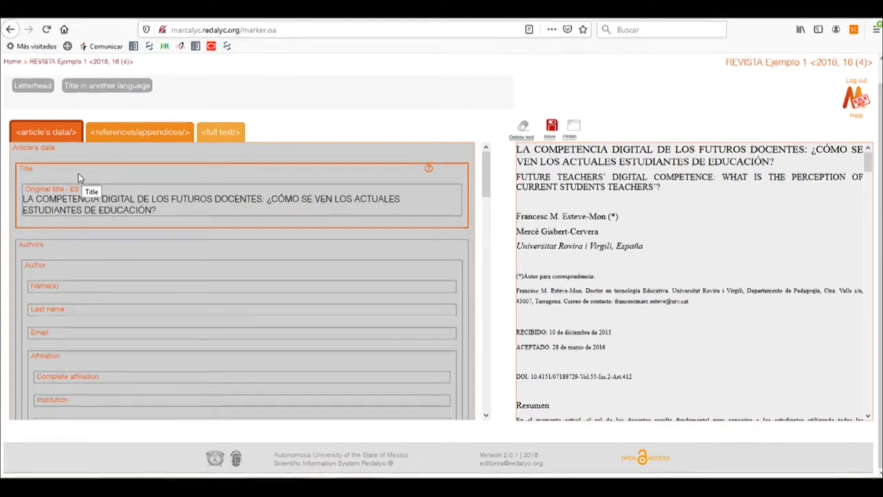
{"action": "left_click", "coordinate": [113, 91]}
{"action": "left_click_drag", "start_coordinate": [19, 101], "coordinate": [80, 105]}
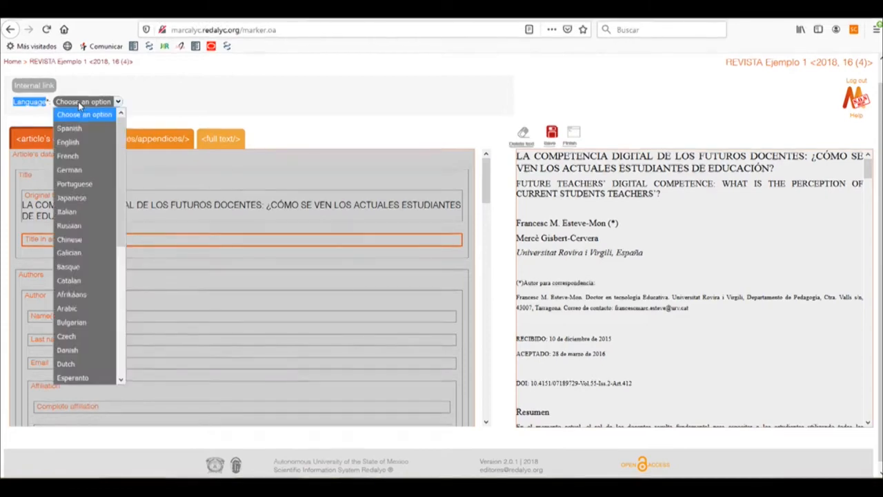
{"action": "left_click", "coordinate": [76, 143]}
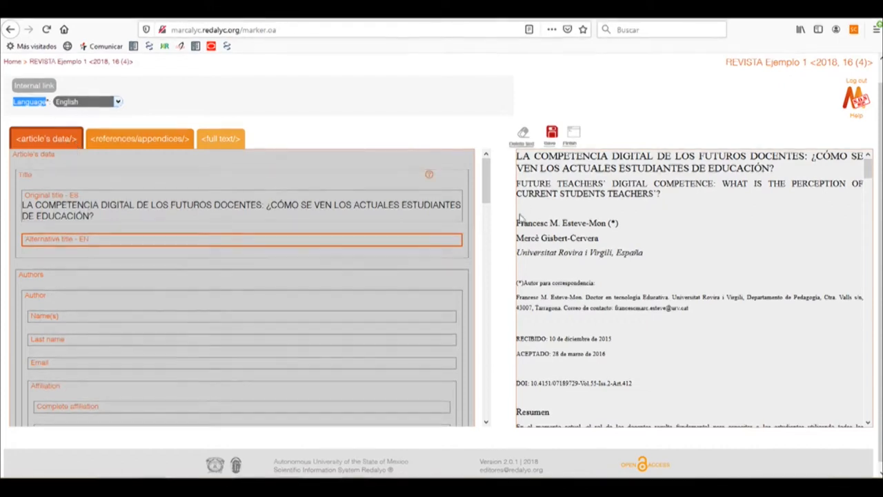
{"action": "left_click_drag", "start_coordinate": [517, 183], "coordinate": [659, 195]}
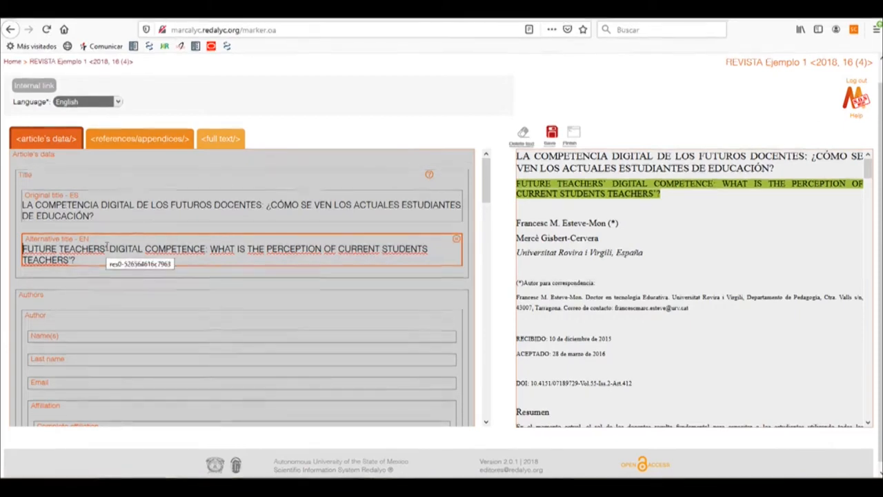
Step: Check the first author's type and name format options and set the corresponding author option to Yes
{"action": "scroll", "coordinate": [109, 250], "scroll_direction": "down", "scroll_amount": 2}
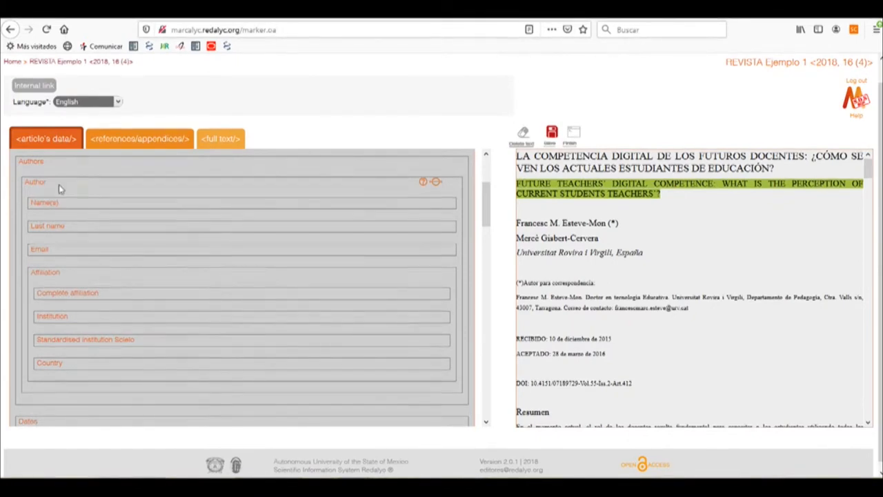
{"action": "left_click", "coordinate": [58, 184]}
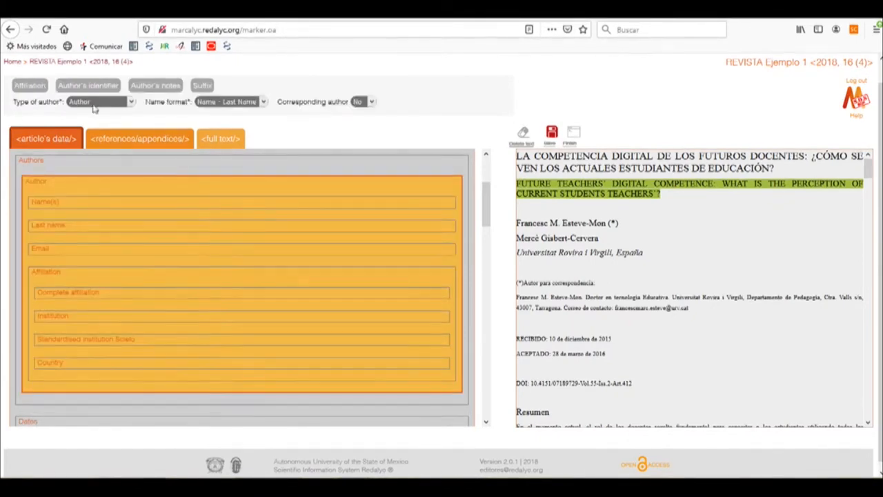
{"action": "left_click", "coordinate": [130, 102]}
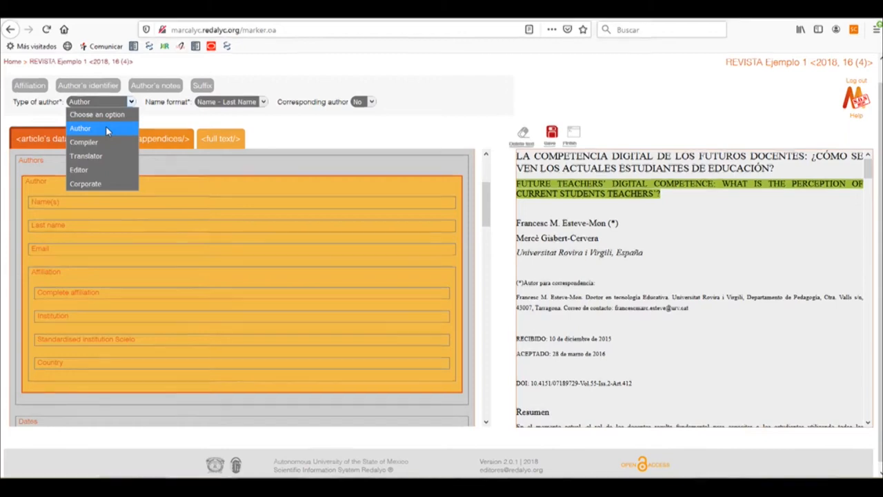
{"action": "left_click", "coordinate": [257, 101]}
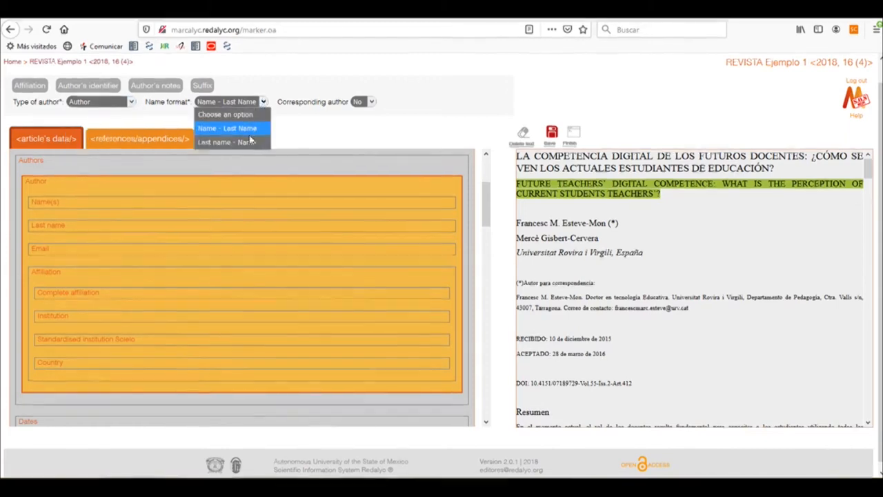
{"action": "left_click", "coordinate": [376, 118]}
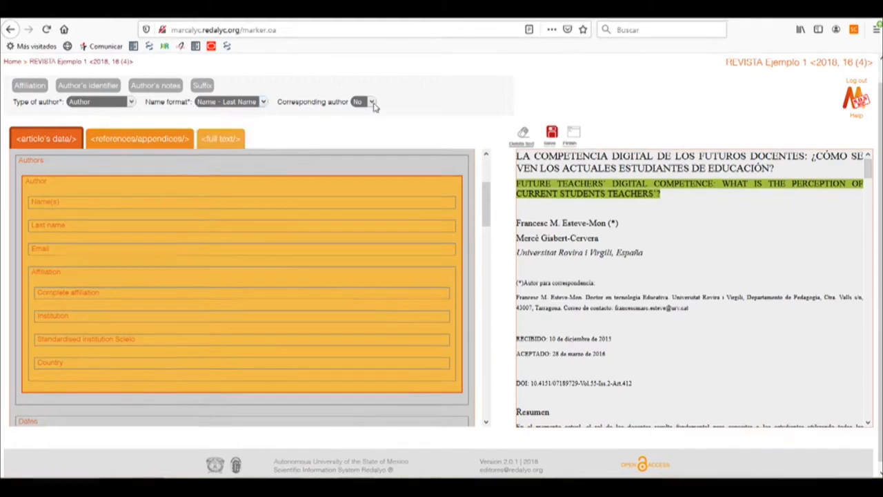
{"action": "left_click", "coordinate": [371, 102]}
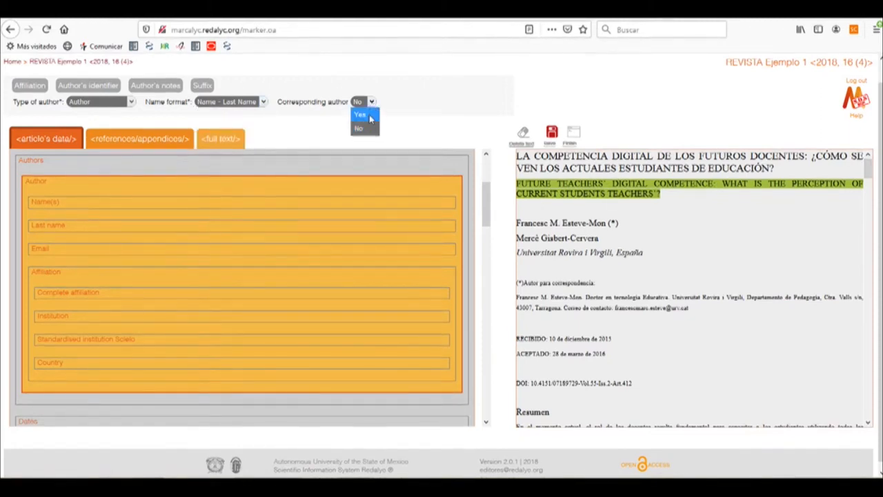
{"action": "left_click", "coordinate": [370, 118]}
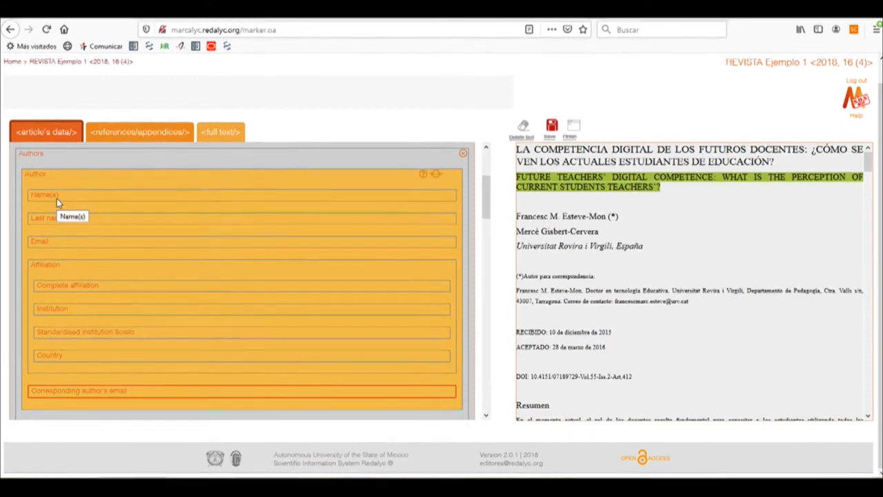
Step: Tag the first author's given name with its initial and the last name from the article's first byline
{"action": "left_click", "coordinate": [87, 197]}
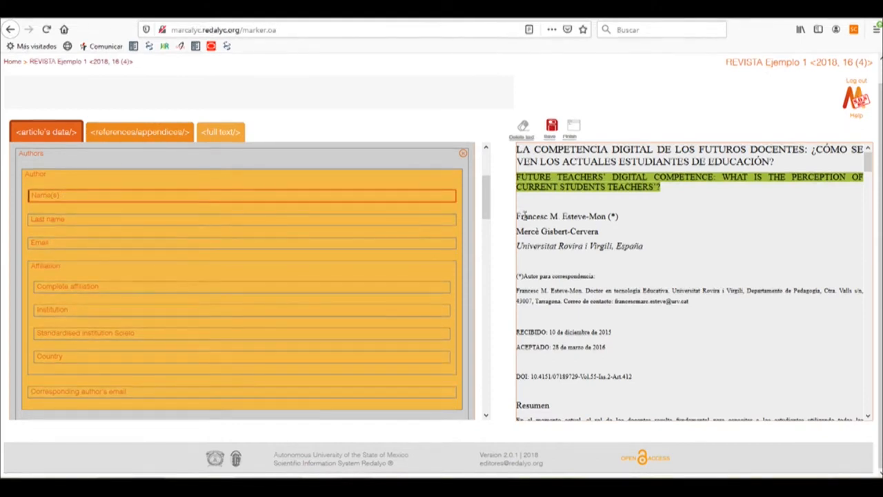
{"action": "left_click_drag", "start_coordinate": [549, 216], "coordinate": [562, 216]}
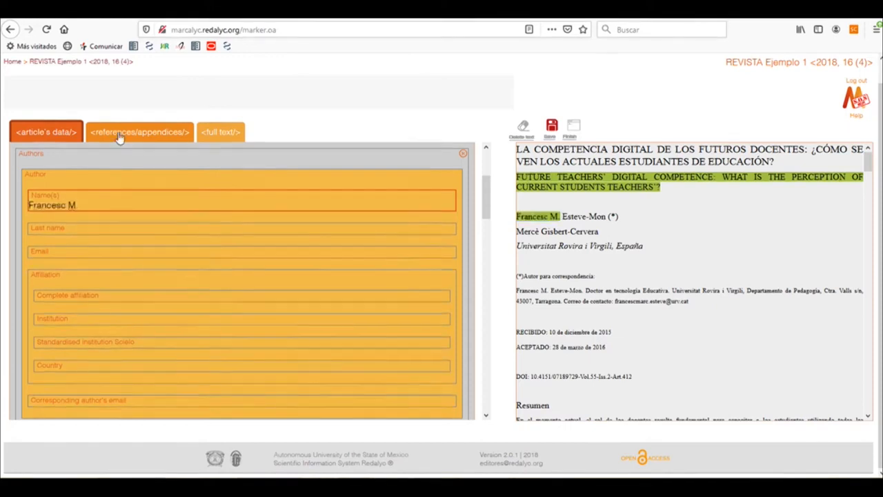
{"action": "left_click", "coordinate": [64, 228]}
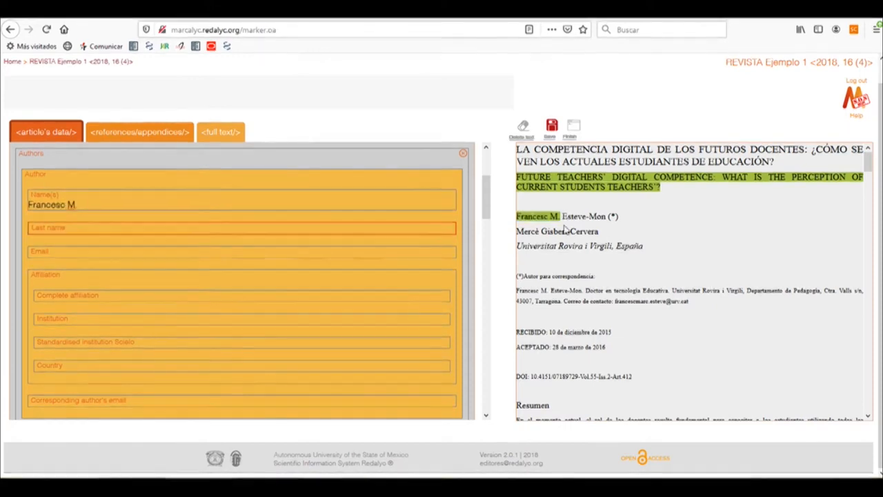
{"action": "left_click_drag", "start_coordinate": [562, 216], "coordinate": [607, 216]}
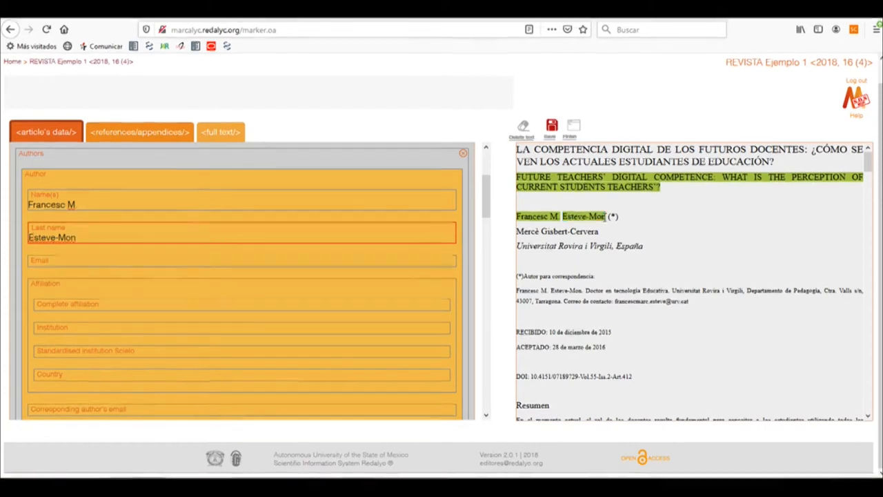
Step: Tag the first author's email using the contact address in the article's correspondence note
{"action": "scroll", "coordinate": [139, 229], "scroll_direction": "down", "scroll_amount": 2}
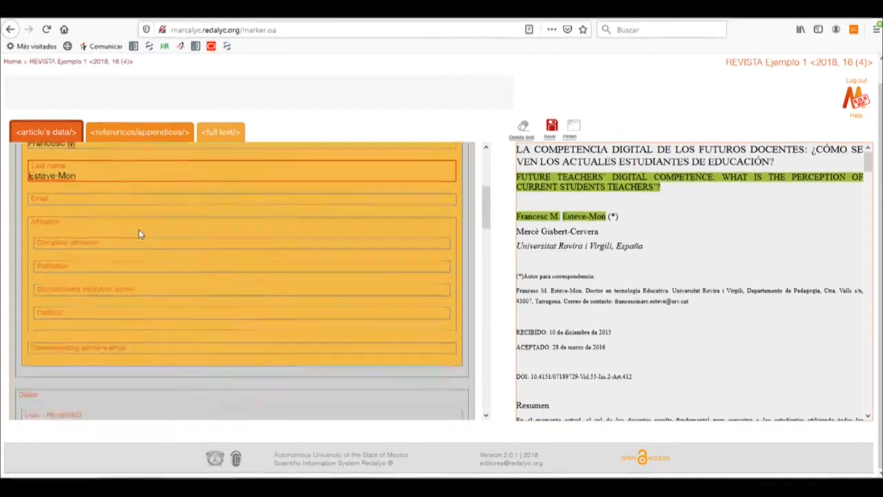
{"action": "left_click", "coordinate": [84, 196]}
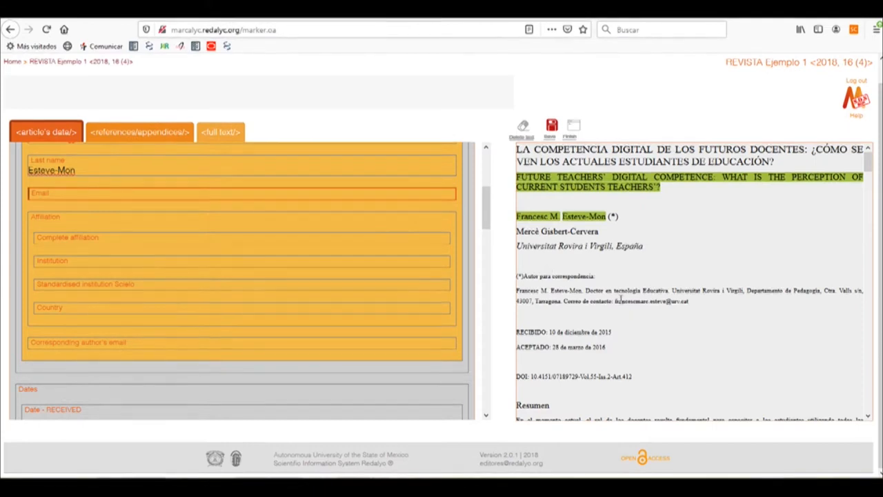
{"action": "left_click_drag", "start_coordinate": [614, 301], "coordinate": [691, 311]}
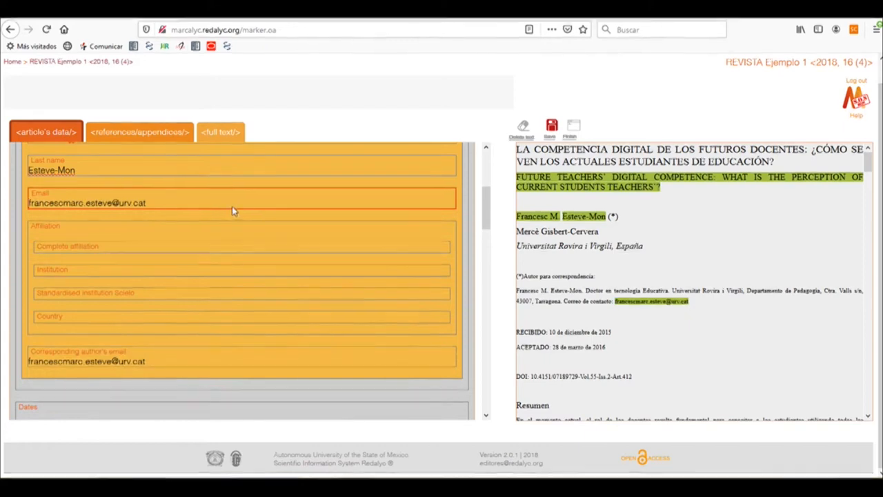
Step: Tag the first author's complete affiliation as "Universitat Rovira i Virgili, España" and the institution as "Universitat Rovira i Virgili"
{"action": "left_click", "coordinate": [59, 249]}
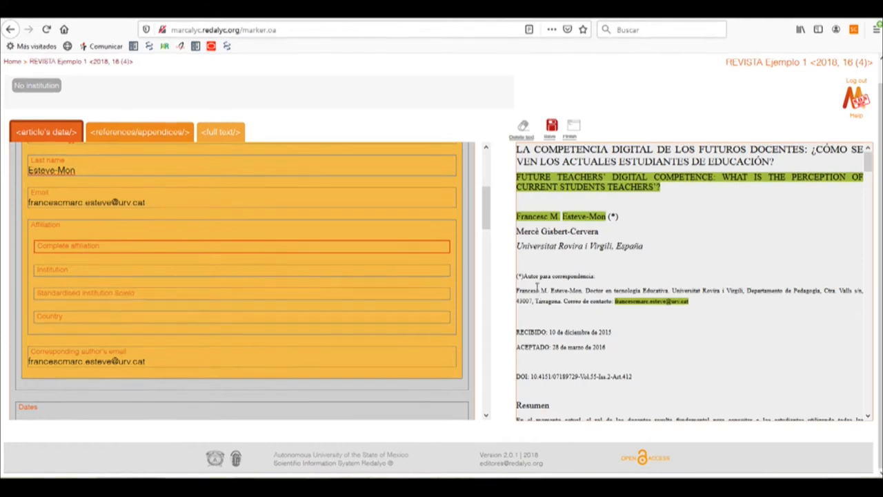
{"action": "left_click_drag", "start_coordinate": [517, 246], "coordinate": [644, 250]}
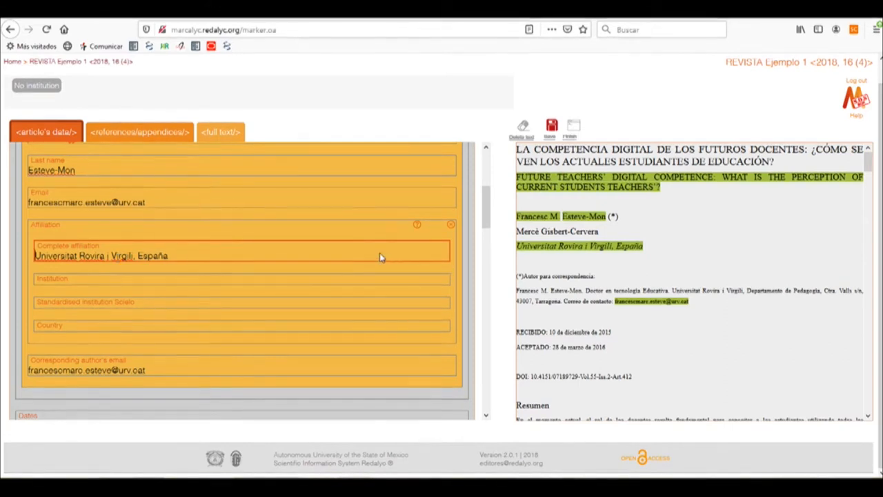
{"action": "left_click", "coordinate": [95, 279]}
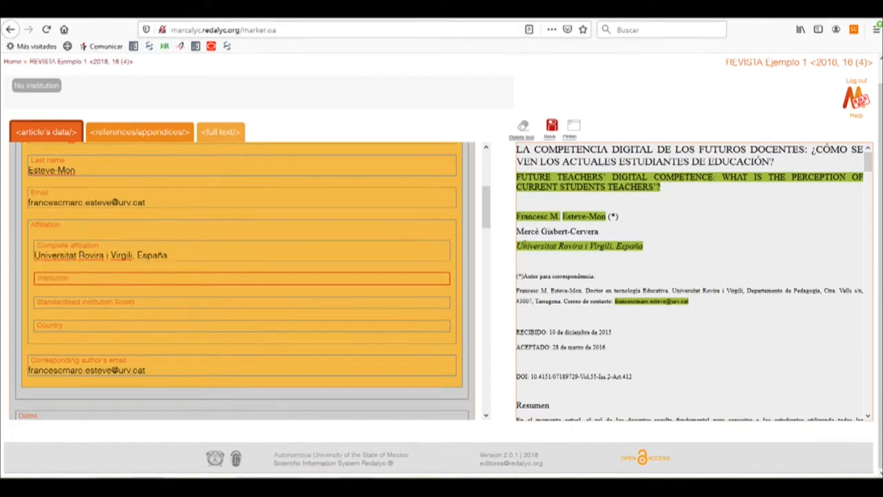
{"action": "left_click_drag", "start_coordinate": [517, 247], "coordinate": [614, 248]}
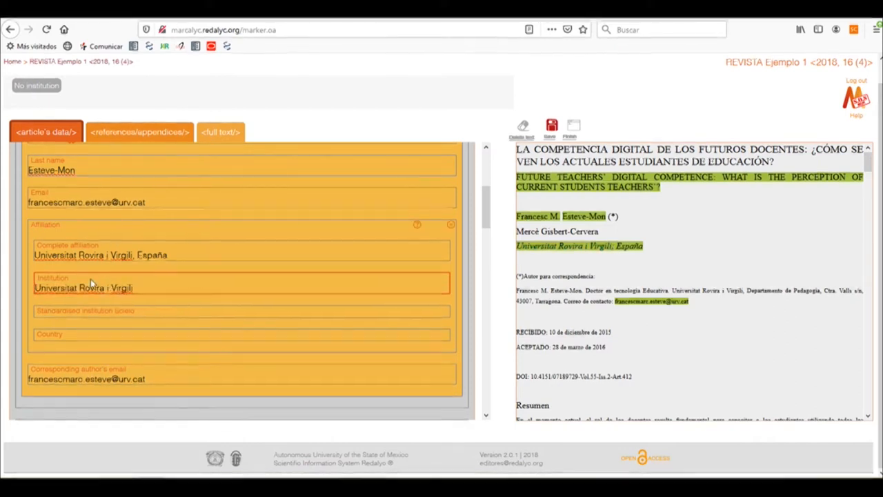
Step: Set the country of the first author's affiliation to "Spain - ES"
{"action": "left_click", "coordinate": [62, 334]}
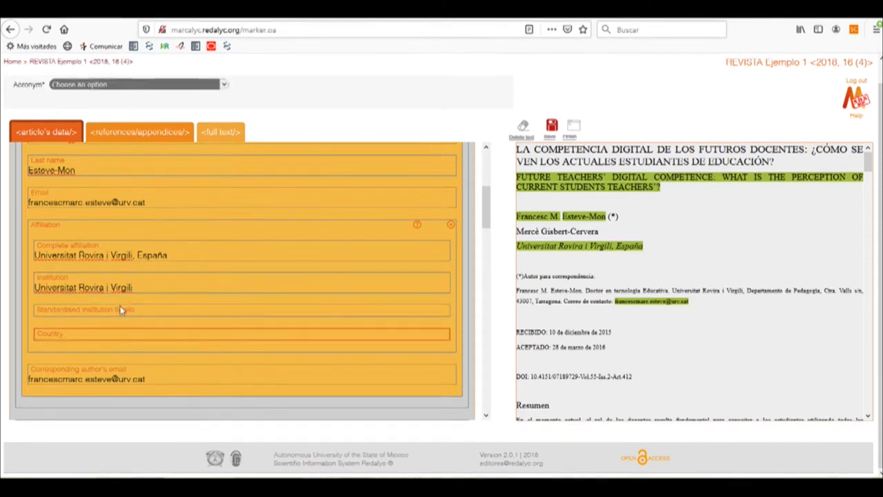
{"action": "left_click", "coordinate": [71, 85]}
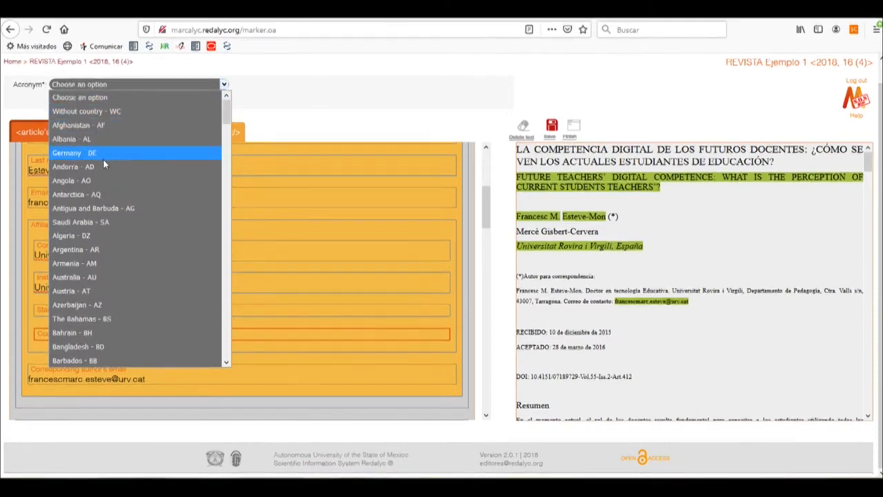
{"action": "scroll", "coordinate": [103, 162], "scroll_direction": "down", "scroll_amount": 8}
{"action": "scroll", "coordinate": [107, 173], "scroll_direction": "down", "scroll_amount": 6}
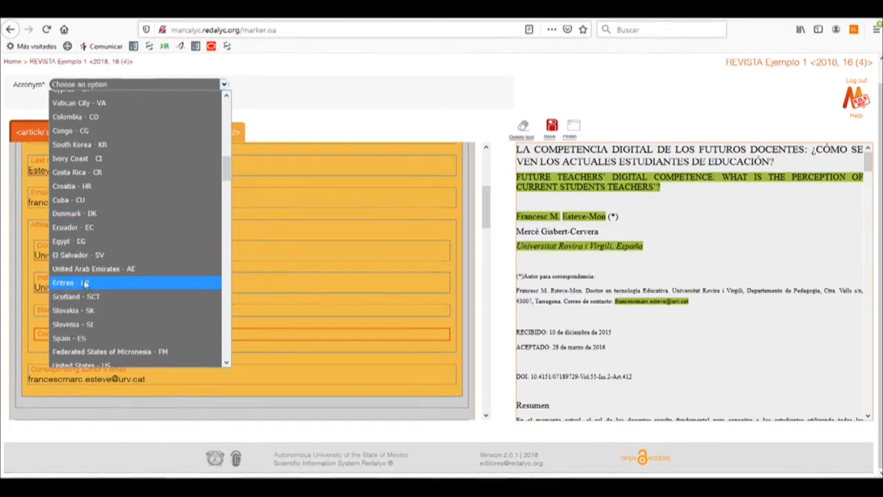
{"action": "left_click", "coordinate": [81, 339]}
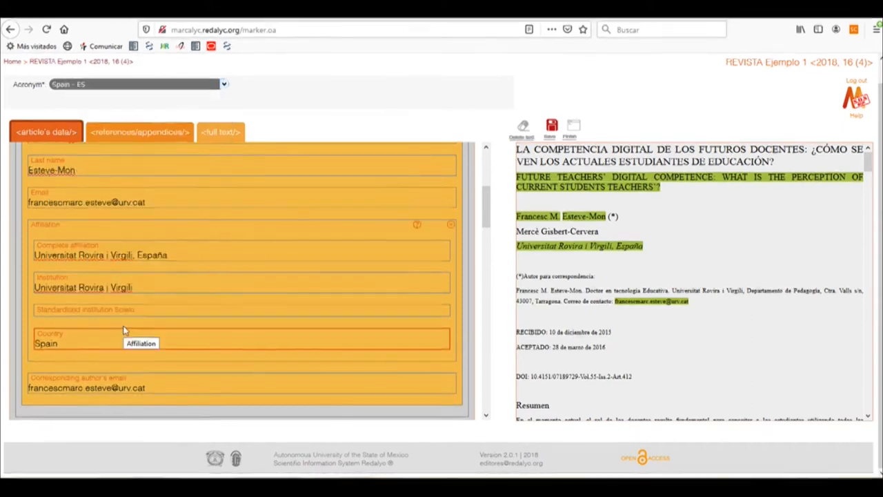
Step: Replace the corresponding author's email content with the full correspondence note, from "Autor para correspondencia" through the contact email
{"action": "scroll", "coordinate": [173, 315], "scroll_direction": "up", "scroll_amount": 2}
{"action": "scroll", "coordinate": [122, 248], "scroll_direction": "down", "scroll_amount": 4}
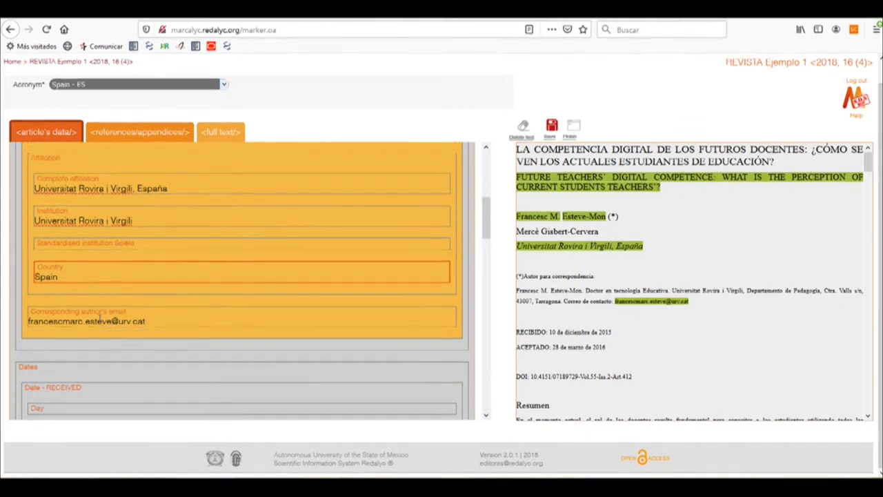
{"action": "left_click", "coordinate": [170, 322]}
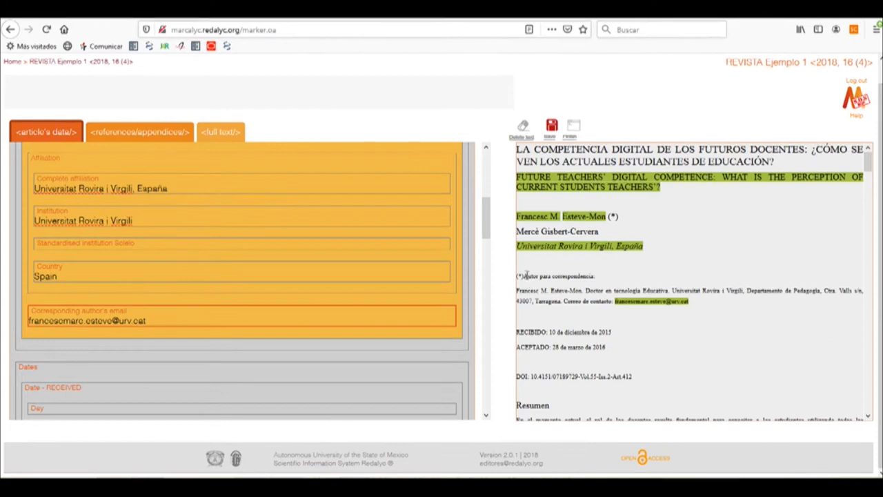
{"action": "left_click_drag", "start_coordinate": [523, 276], "coordinate": [689, 308]}
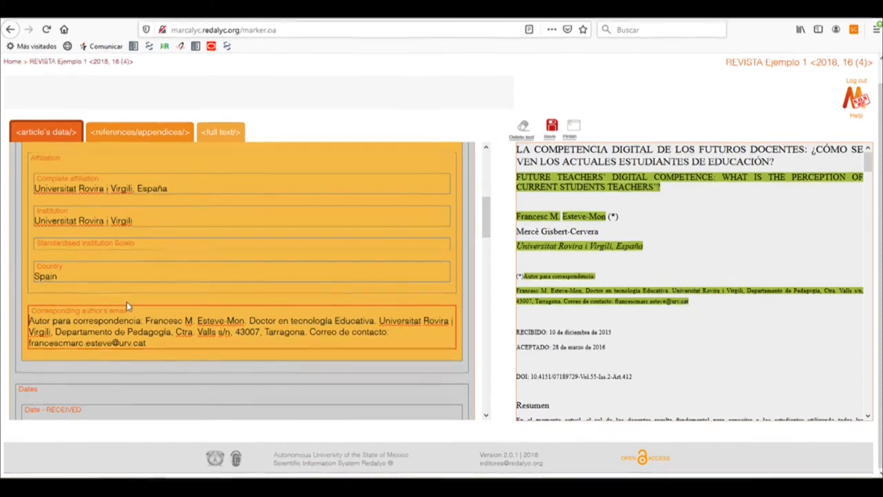
Step: Add a second Author element to the article's authors
{"action": "scroll", "coordinate": [126, 303], "scroll_direction": "up", "scroll_amount": 5}
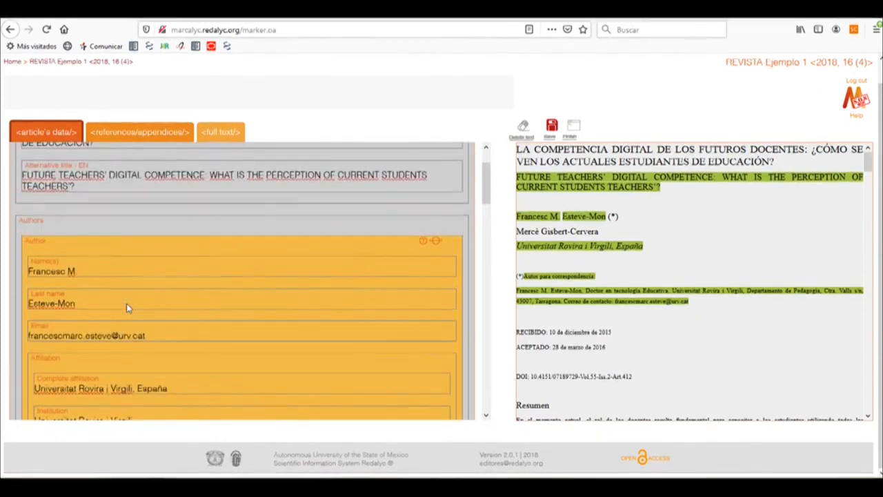
{"action": "left_click", "coordinate": [47, 225]}
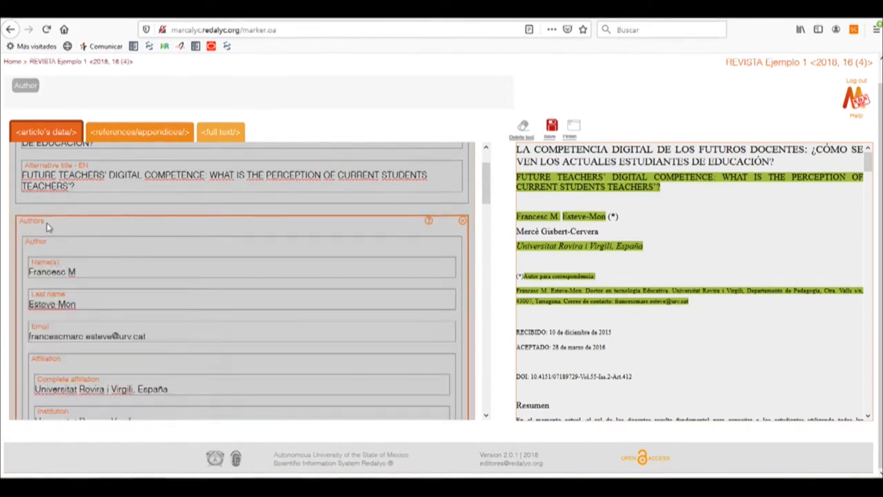
{"action": "left_click", "coordinate": [27, 87]}
{"action": "scroll", "coordinate": [86, 243], "scroll_direction": "down", "scroll_amount": 3}
{"action": "scroll", "coordinate": [87, 244], "scroll_direction": "down", "scroll_amount": 1}
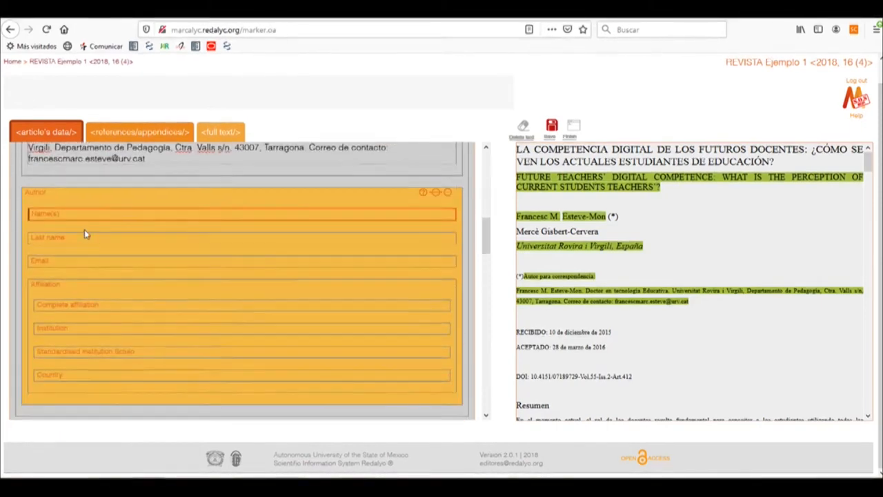
Step: Tag the second author's given name and last name using the second name in the article's byline
{"action": "left_click_drag", "start_coordinate": [518, 231], "coordinate": [539, 231]}
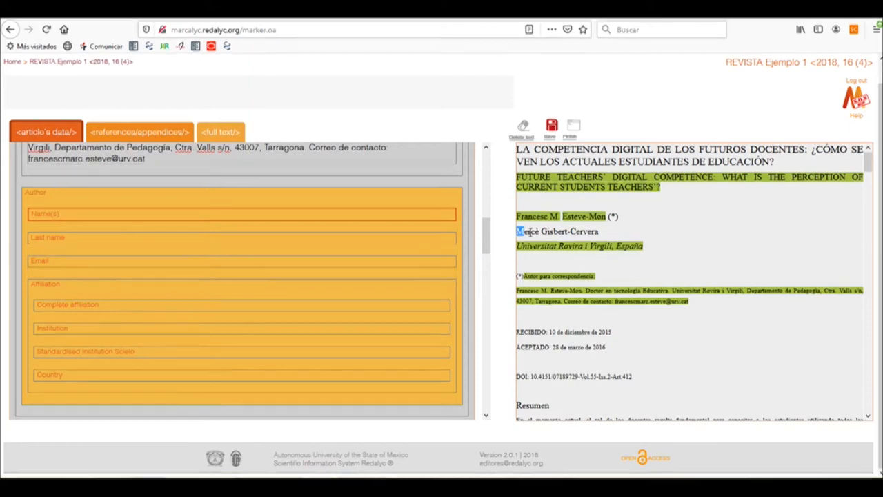
{"action": "left_click", "coordinate": [270, 246]}
{"action": "left_click_drag", "start_coordinate": [542, 231], "coordinate": [600, 232]}
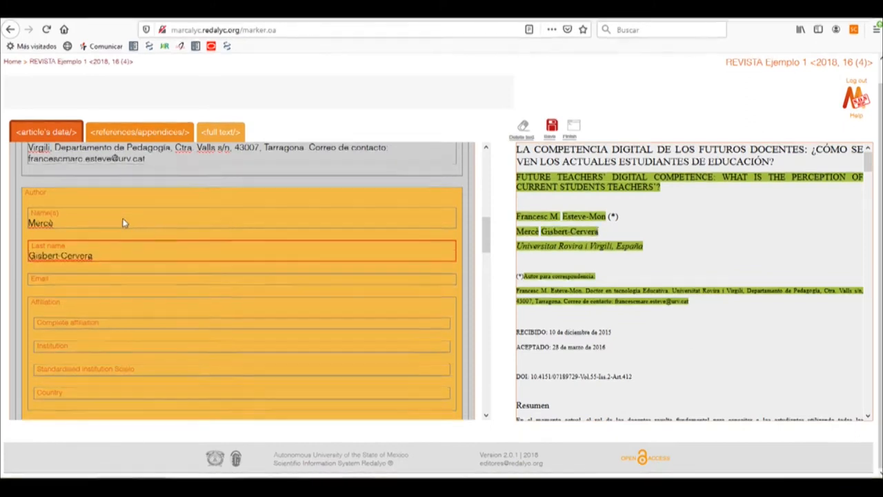
Step: Tag the second author's complete affiliation as "Universitat Rovira i Virgili, España" and the institution as "Universitat Rovira i Virgili"
{"action": "scroll", "coordinate": [103, 227], "scroll_direction": "down", "scroll_amount": 2}
{"action": "left_click", "coordinate": [64, 257]}
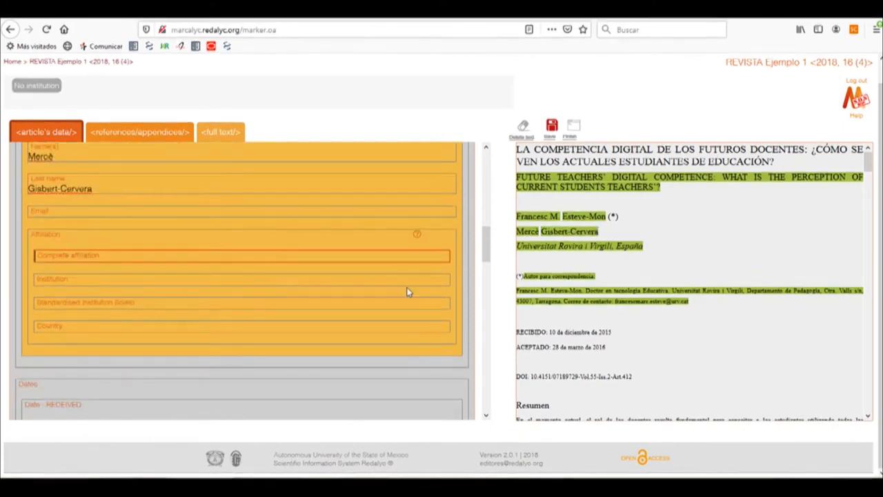
{"action": "left_click_drag", "start_coordinate": [518, 246], "coordinate": [643, 248]}
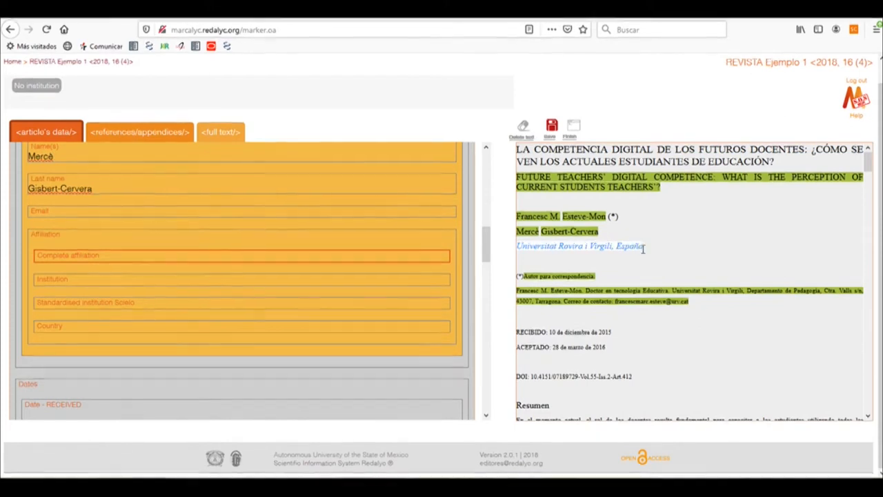
{"action": "left_click", "coordinate": [222, 291]}
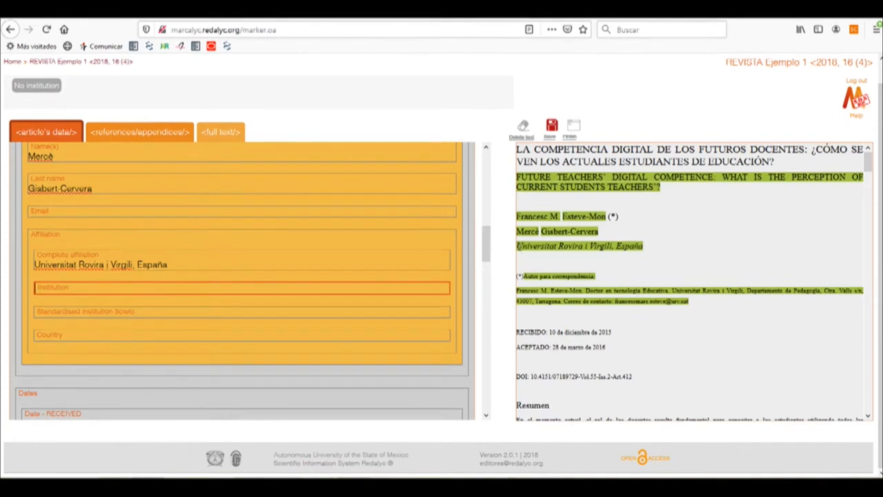
{"action": "left_click_drag", "start_coordinate": [517, 247], "coordinate": [612, 249]}
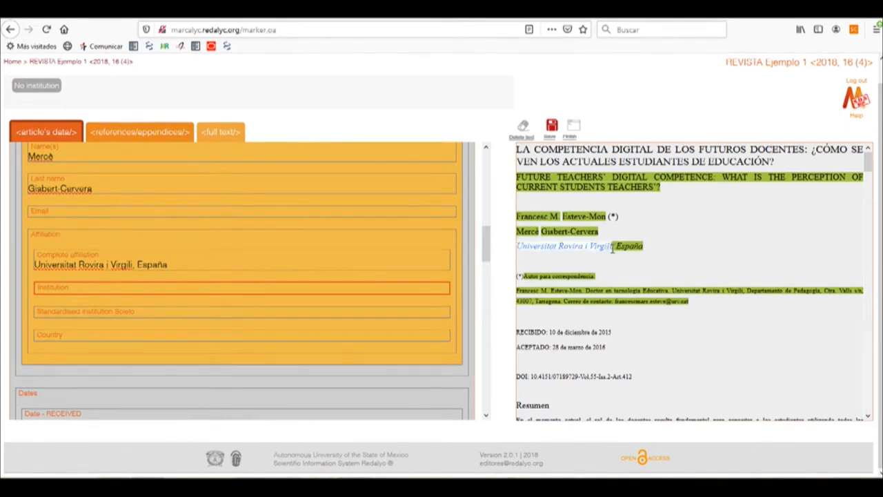
Step: Set the country of the second author's affiliation to "Spain - ES"
{"action": "left_click", "coordinate": [118, 349]}
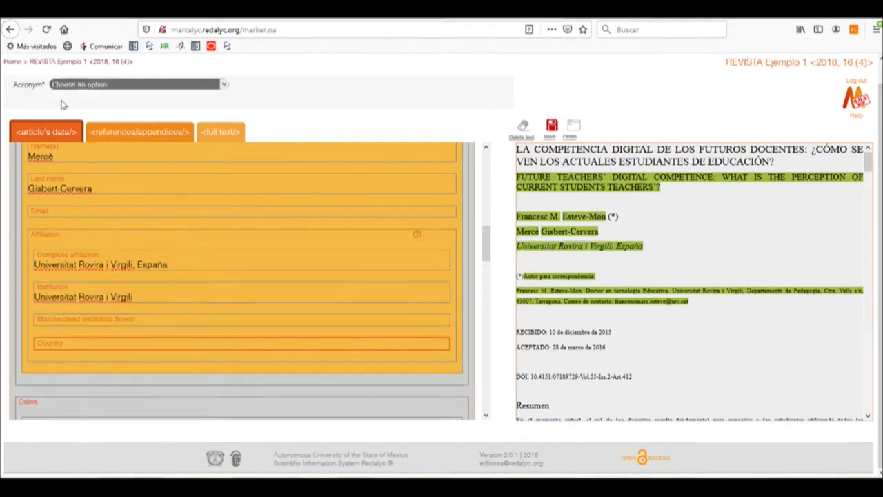
{"action": "left_click", "coordinate": [81, 86]}
{"action": "scroll", "coordinate": [83, 210], "scroll_direction": "down", "scroll_amount": 5}
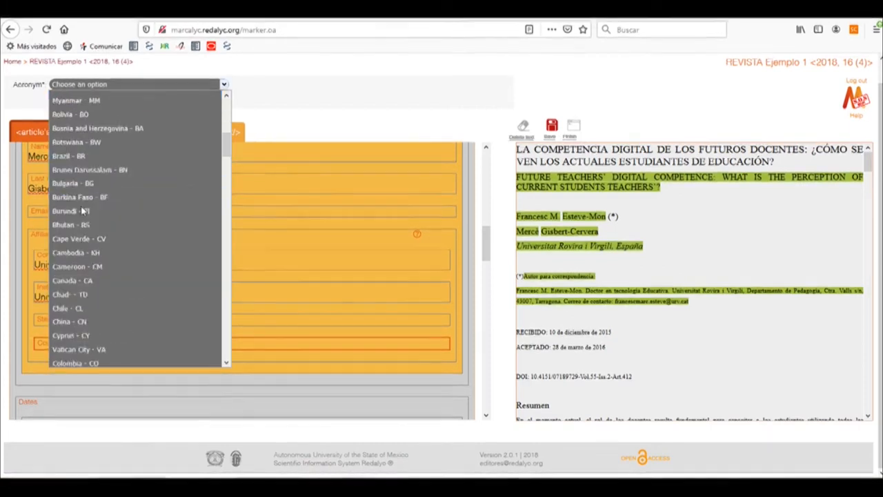
{"action": "scroll", "coordinate": [83, 210], "scroll_direction": "down", "scroll_amount": 3}
{"action": "scroll", "coordinate": [79, 211], "scroll_direction": "up", "scroll_amount": 3}
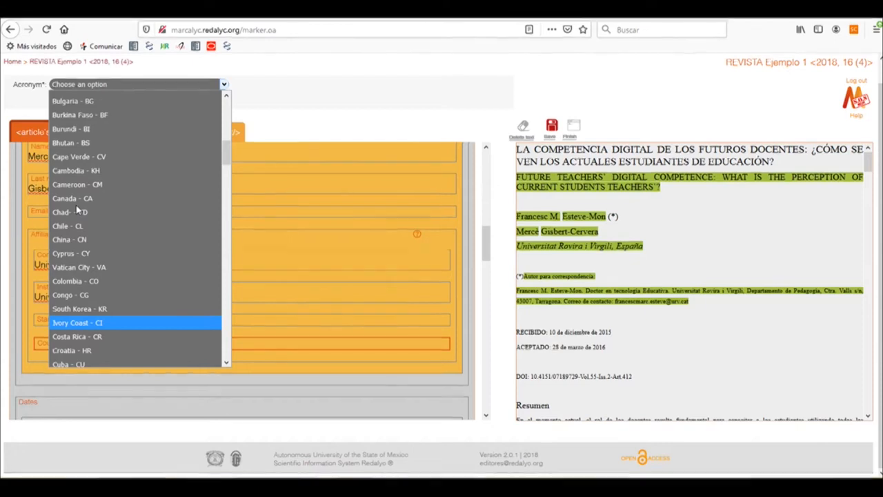
{"action": "scroll", "coordinate": [75, 205], "scroll_direction": "down", "scroll_amount": 3}
{"action": "type", "text": "sp"}
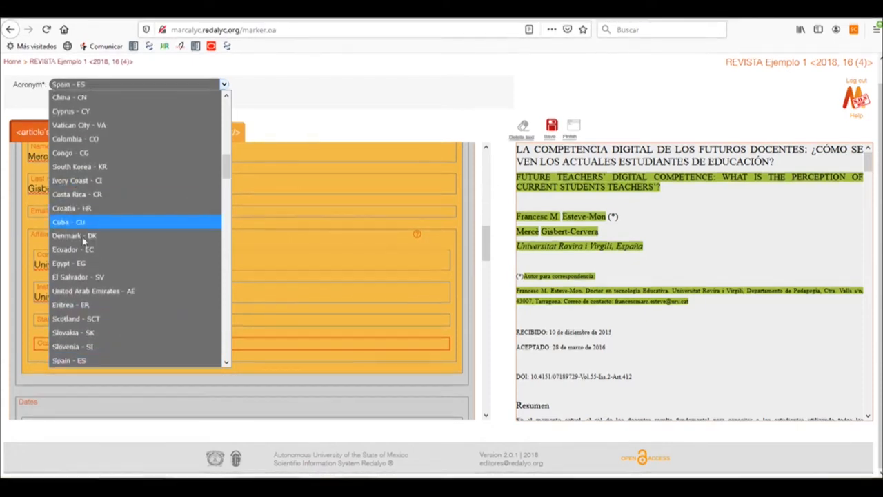
{"action": "left_click", "coordinate": [85, 361]}
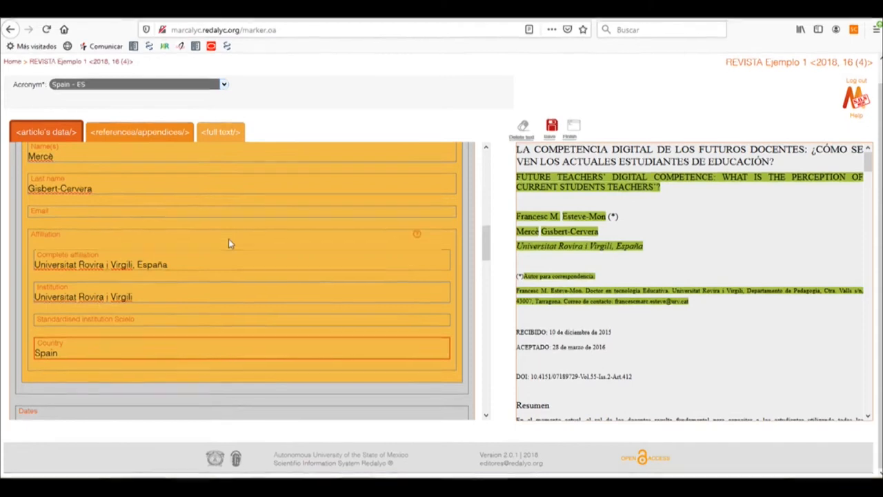
{"action": "scroll", "coordinate": [221, 241], "scroll_direction": "down", "scroll_amount": 5}
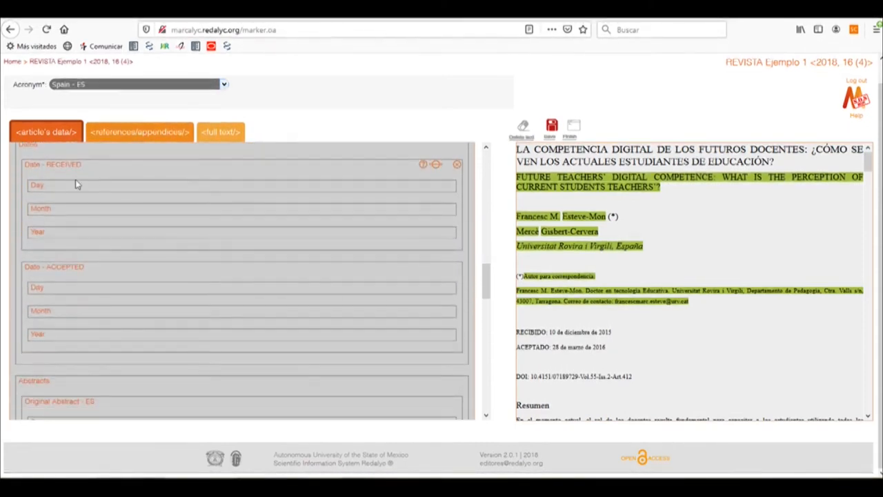
{"action": "scroll", "coordinate": [81, 262], "scroll_direction": "up", "scroll_amount": 2}
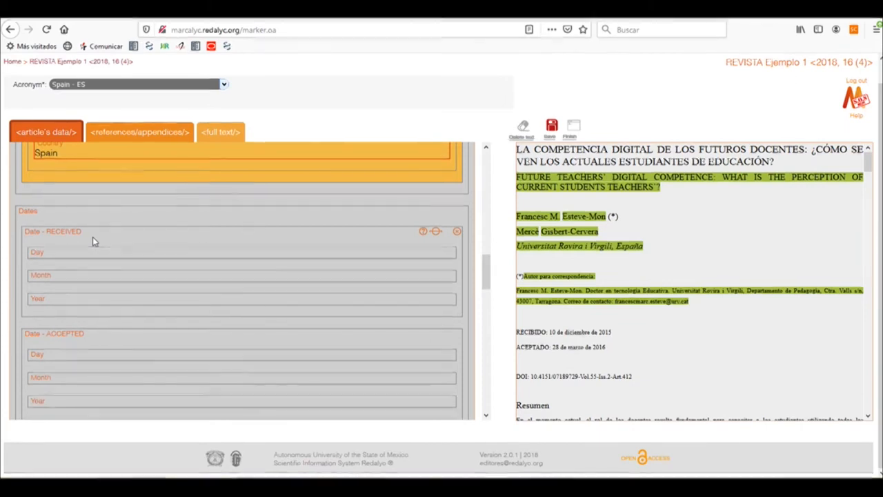
{"action": "left_click", "coordinate": [48, 211]}
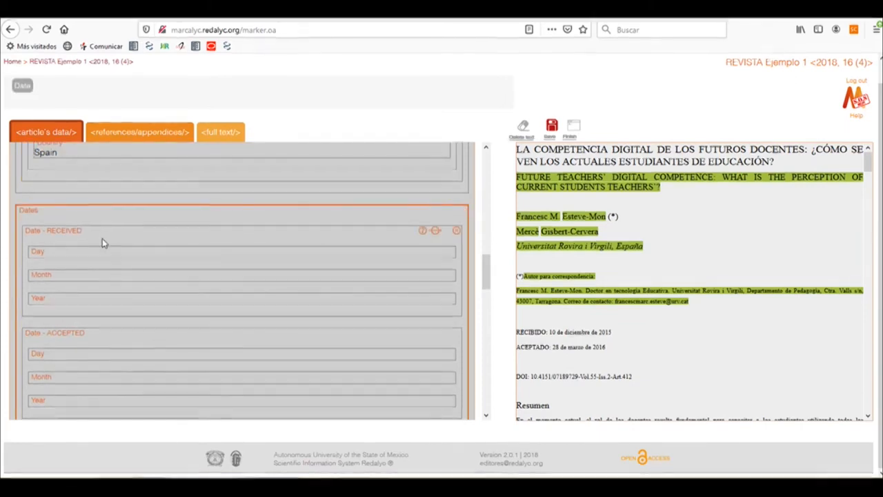
{"action": "left_click", "coordinate": [25, 90]}
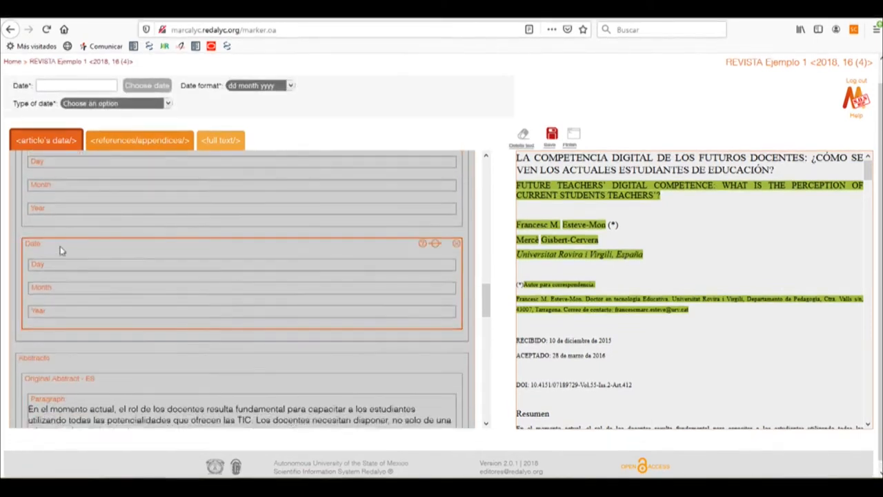
{"action": "left_click", "coordinate": [81, 105]}
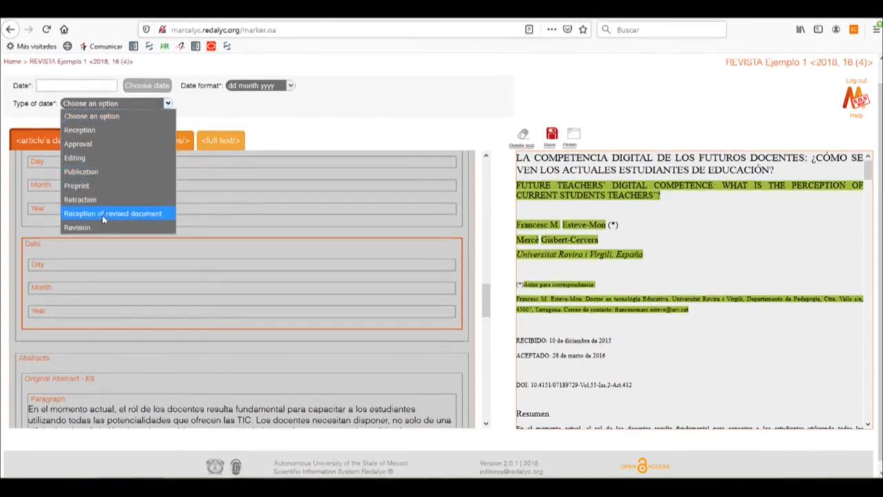
{"action": "left_click", "coordinate": [310, 256]}
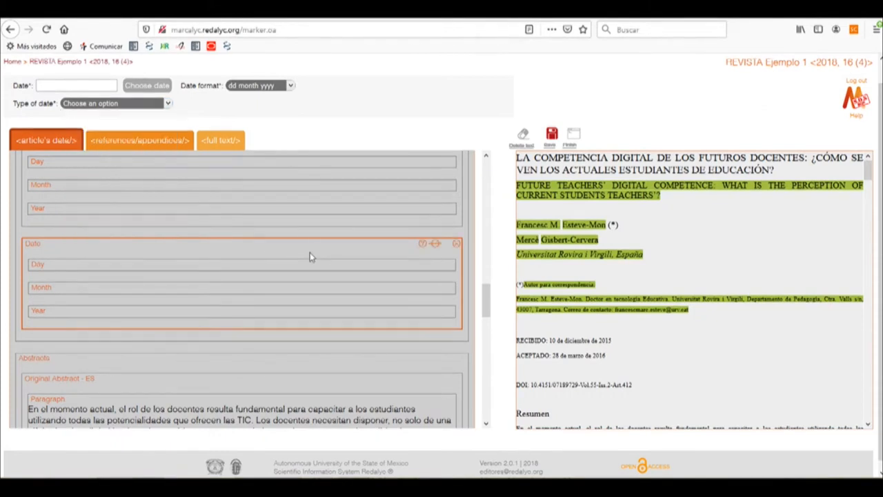
{"action": "left_click", "coordinate": [457, 246]}
Step: Set the article's RECEIVED date to 10 December 2015
{"action": "scroll", "coordinate": [390, 281], "scroll_direction": "up", "scroll_amount": 2}
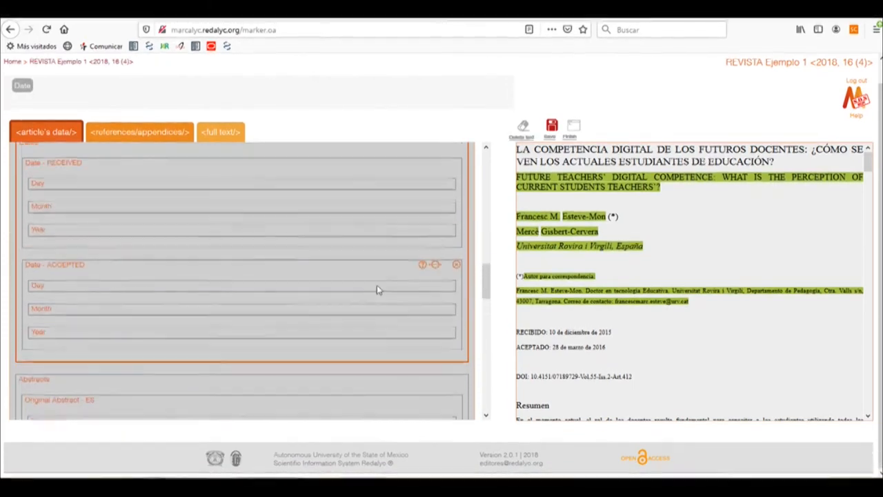
{"action": "left_click", "coordinate": [79, 175]}
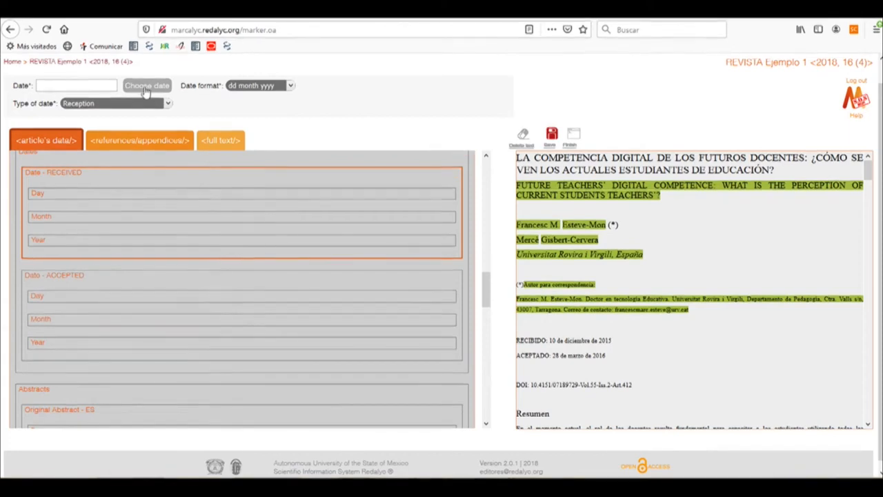
{"action": "left_click", "coordinate": [145, 89]}
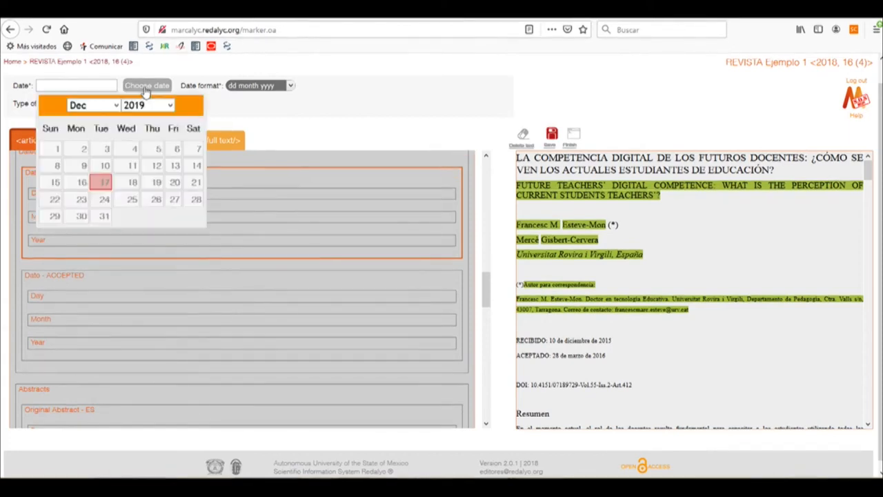
{"action": "left_click", "coordinate": [141, 105]}
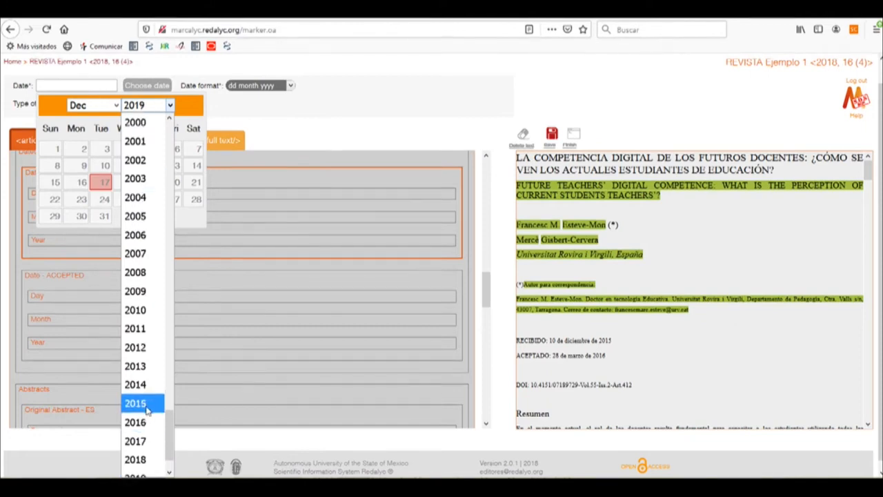
{"action": "left_click", "coordinate": [147, 404]}
{"action": "left_click", "coordinate": [114, 109]}
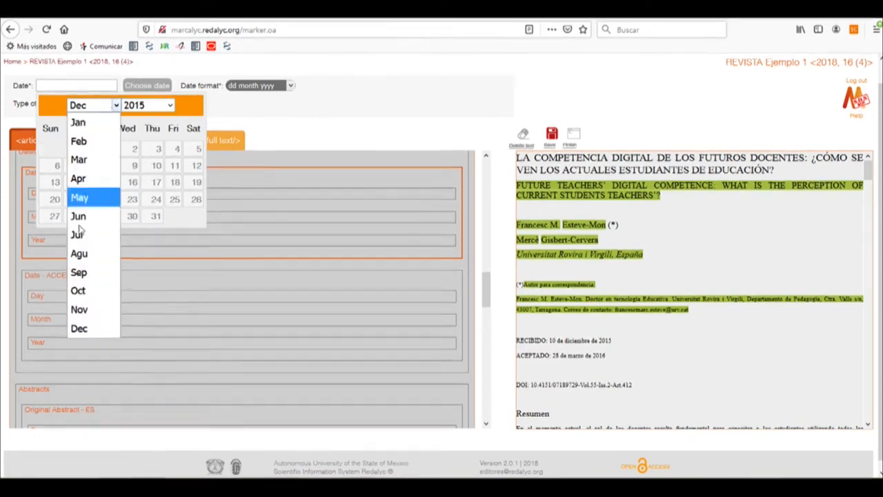
{"action": "left_click", "coordinate": [83, 329]}
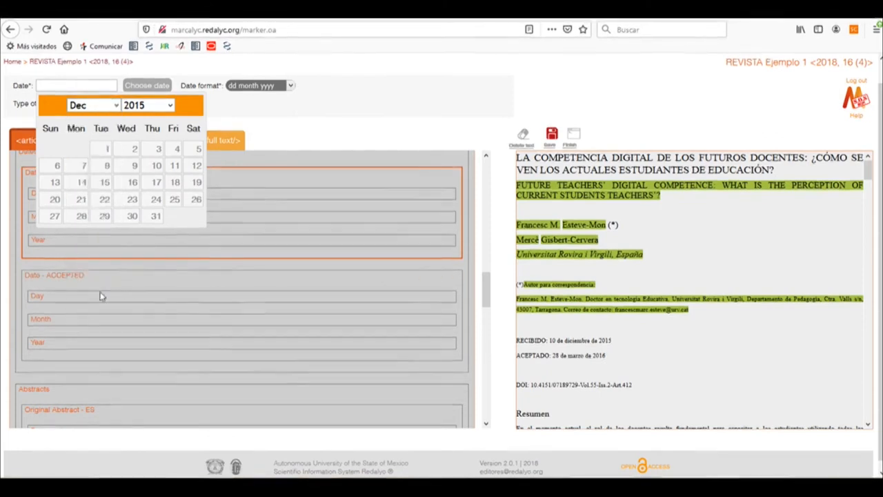
{"action": "left_click", "coordinate": [156, 167]}
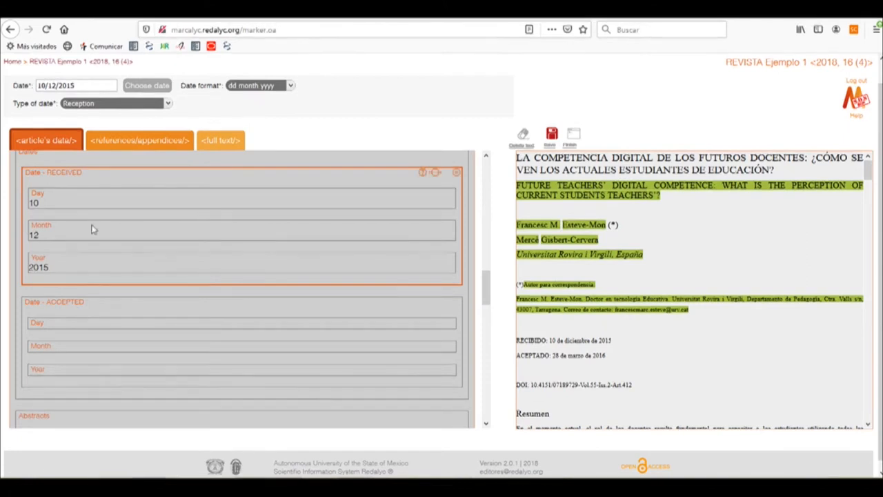
{"action": "left_click", "coordinate": [245, 88]}
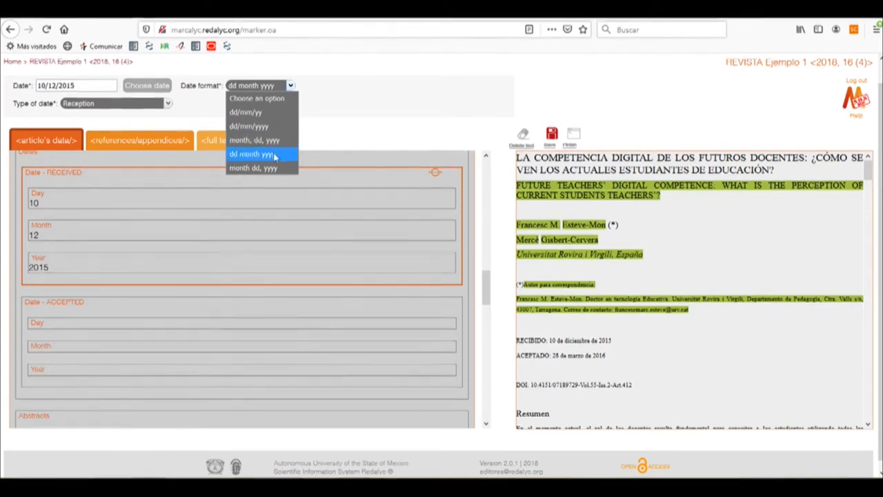
{"action": "left_click", "coordinate": [172, 176]}
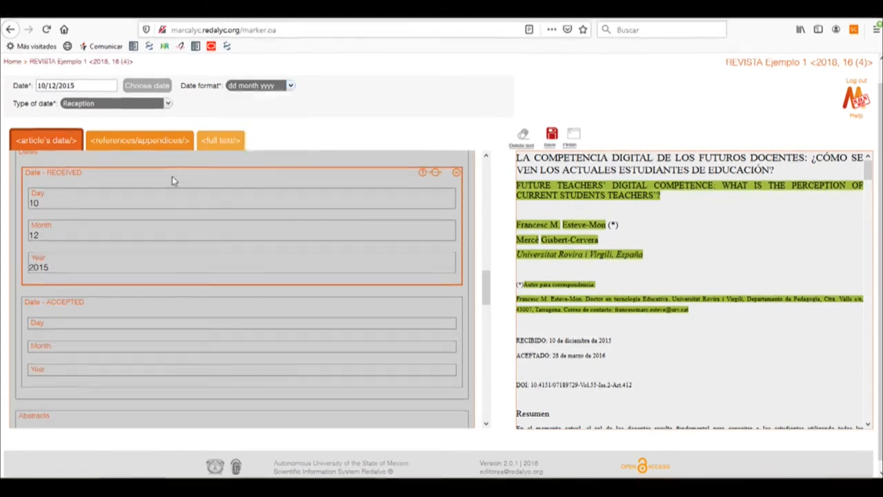
Step: Set the article's ACCEPTED date to 28 March 2016
{"action": "scroll", "coordinate": [96, 198], "scroll_direction": "down", "scroll_amount": 2}
{"action": "left_click", "coordinate": [79, 177]}
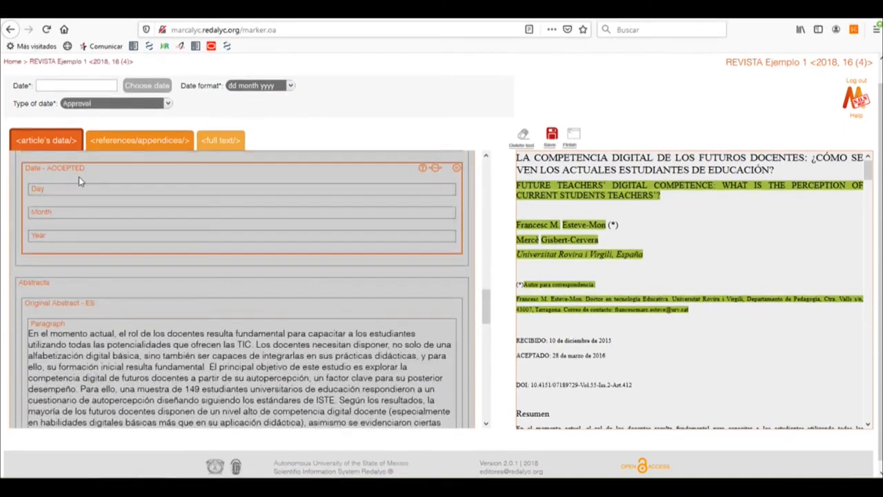
{"action": "left_click", "coordinate": [146, 93]}
{"action": "left_click", "coordinate": [146, 105]}
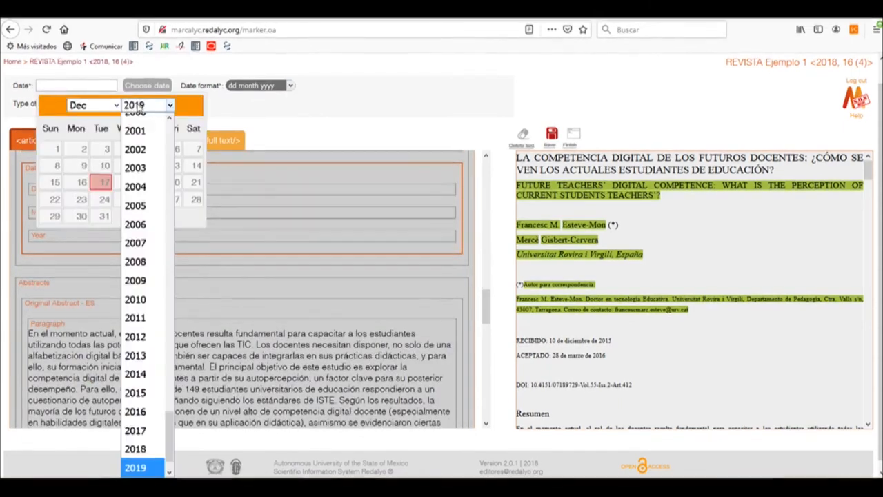
{"action": "left_click", "coordinate": [135, 421]}
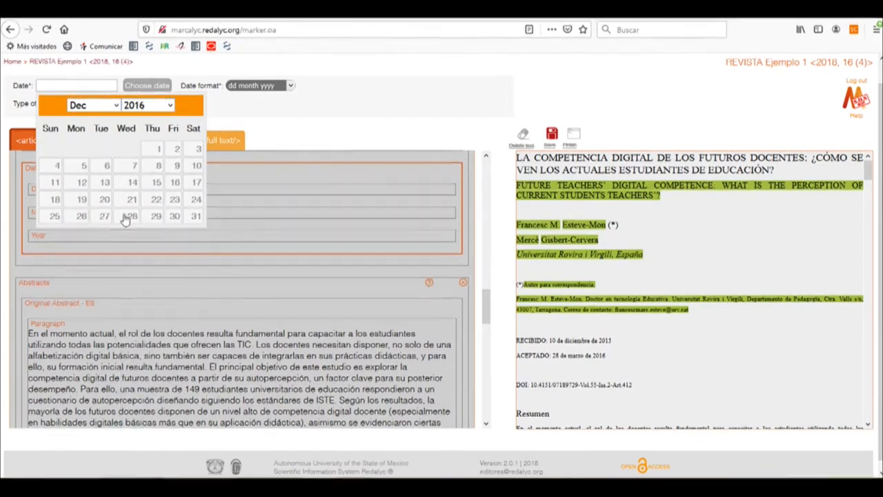
{"action": "left_click", "coordinate": [103, 110]}
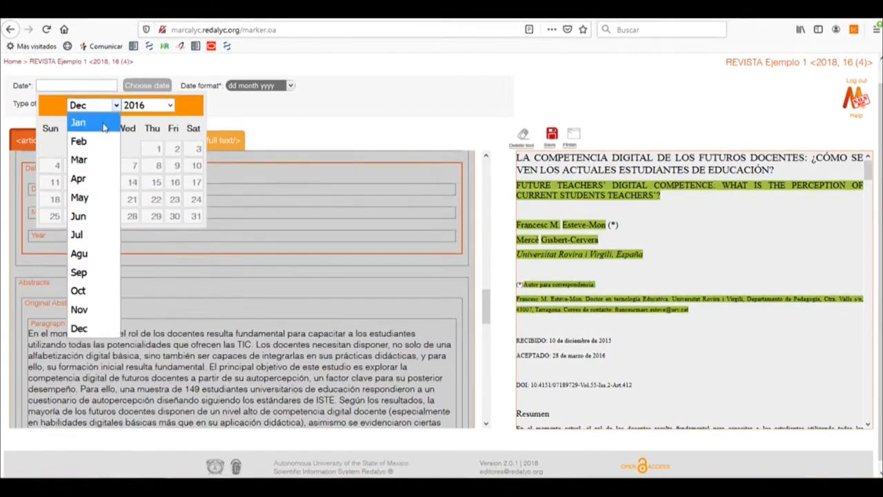
{"action": "left_click", "coordinate": [88, 159]}
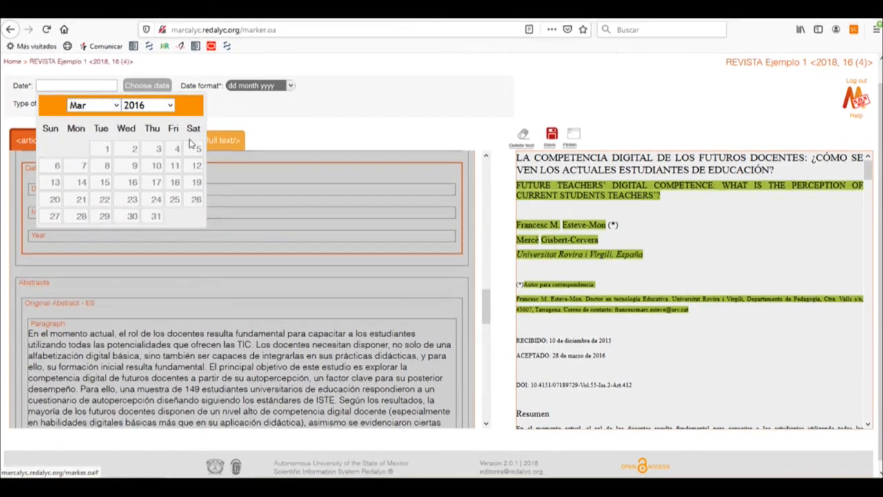
{"action": "left_click", "coordinate": [79, 216]}
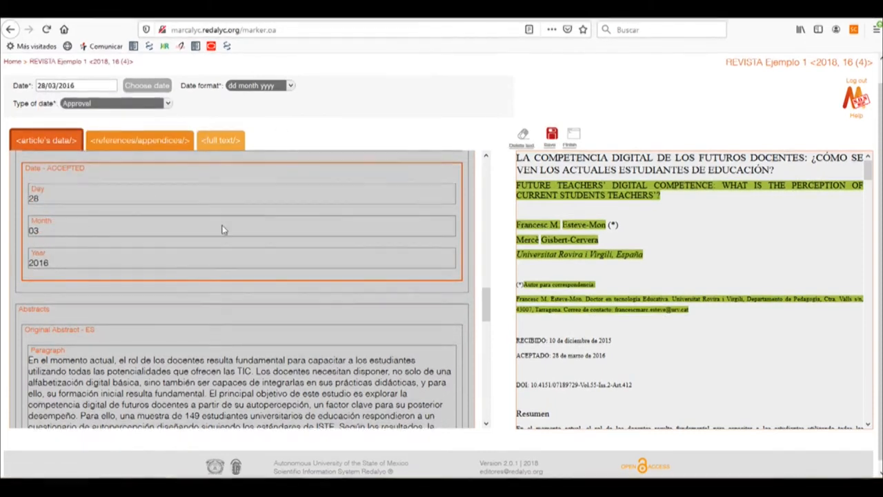
Step: Check the original Spanish abstract and the English abstract, including their paragraph text and language settings, against the source document
{"action": "scroll", "coordinate": [203, 241], "scroll_direction": "down", "scroll_amount": 4}
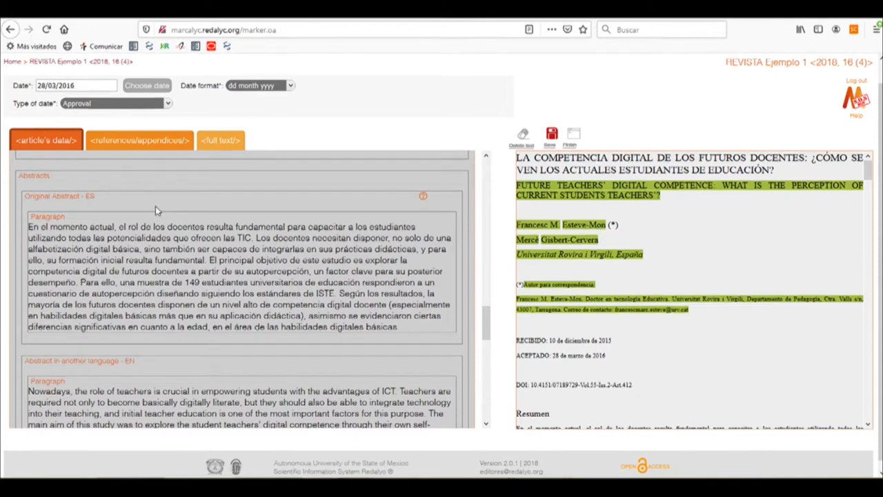
{"action": "left_click", "coordinate": [155, 207]}
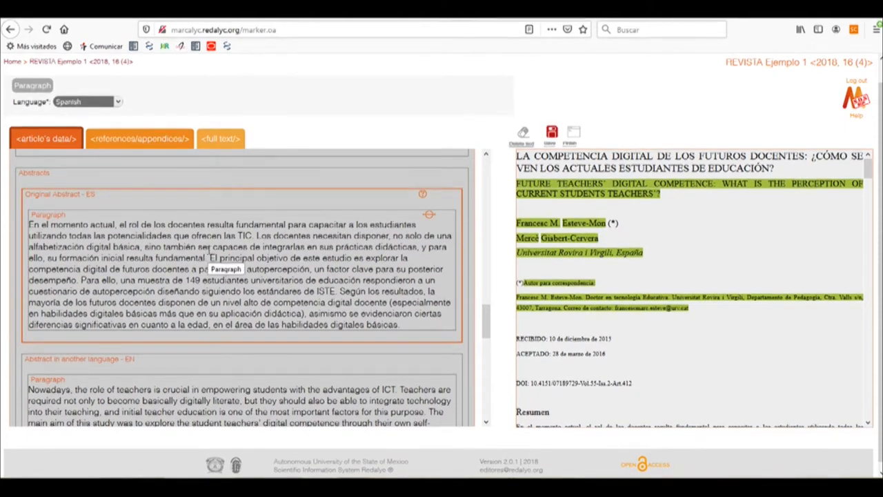
{"action": "scroll", "coordinate": [193, 235], "scroll_direction": "down", "scroll_amount": 2}
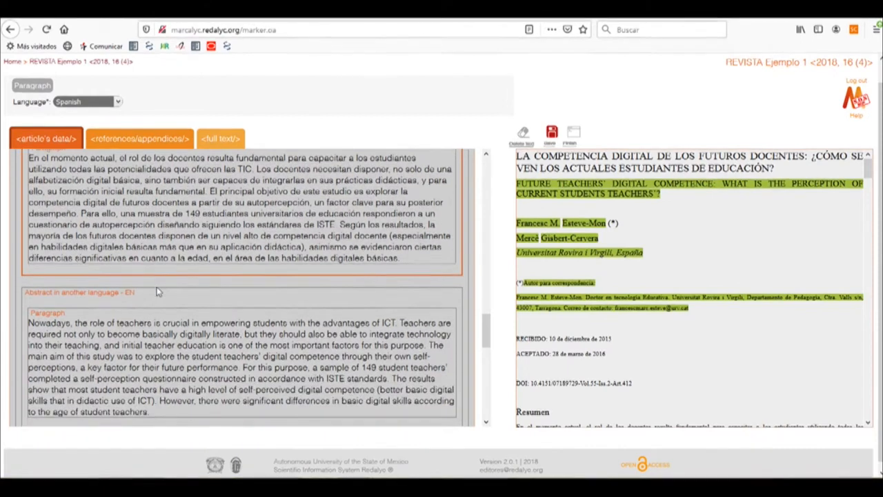
{"action": "left_click", "coordinate": [153, 295]}
{"action": "scroll", "coordinate": [175, 300], "scroll_direction": "down", "scroll_amount": 4}
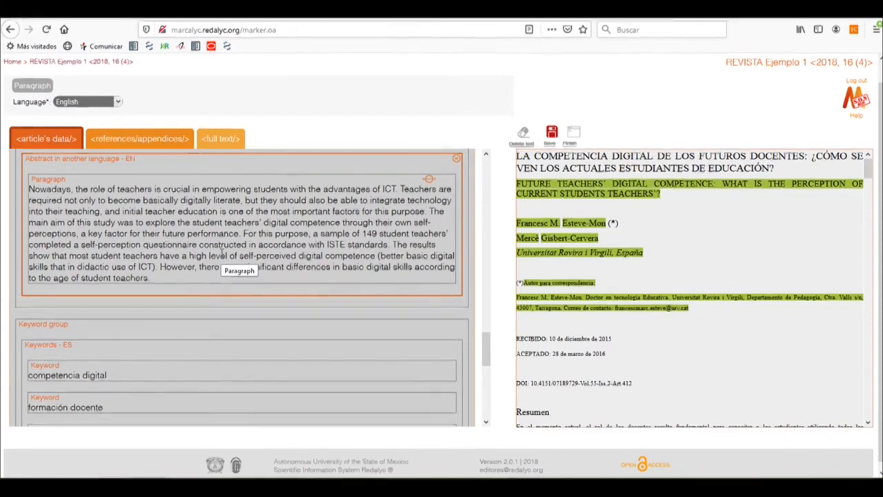
{"action": "scroll", "coordinate": [142, 235], "scroll_direction": "down", "scroll_amount": 5}
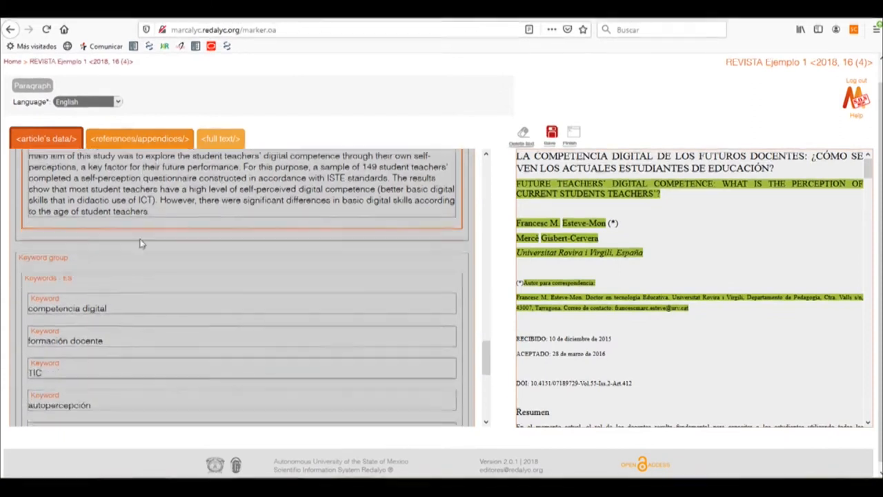
{"action": "scroll", "coordinate": [142, 241], "scroll_direction": "up", "scroll_amount": 8}
{"action": "scroll", "coordinate": [140, 243], "scroll_direction": "up", "scroll_amount": 3}
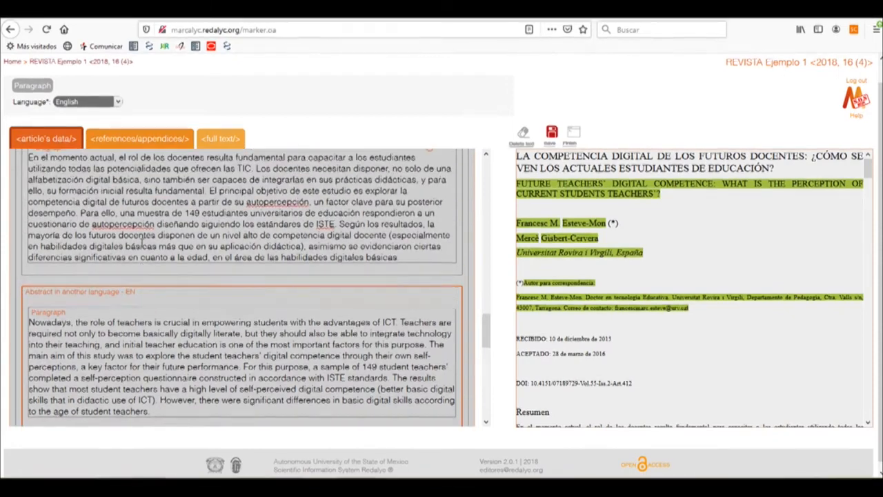
{"action": "left_click", "coordinate": [165, 218]}
{"action": "scroll", "coordinate": [176, 257], "scroll_direction": "down", "scroll_amount": 2}
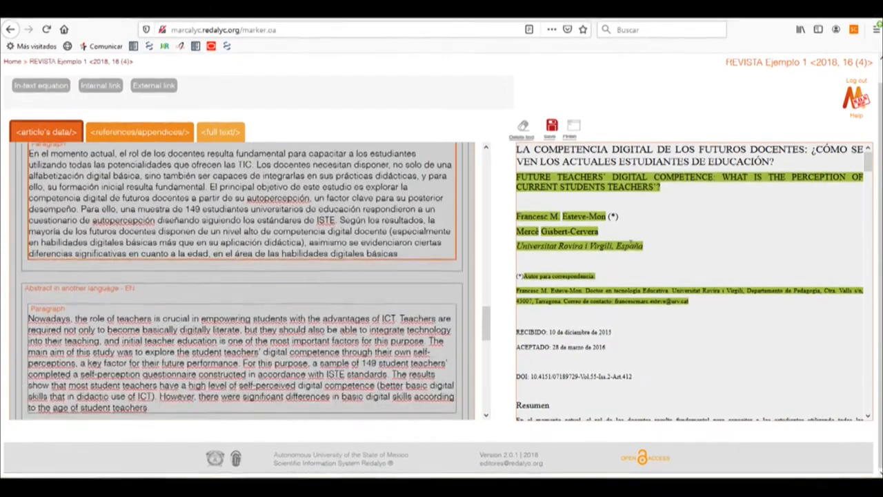
{"action": "scroll", "coordinate": [690, 252], "scroll_direction": "down", "scroll_amount": 5}
{"action": "scroll", "coordinate": [655, 253], "scroll_direction": "up", "scroll_amount": 2}
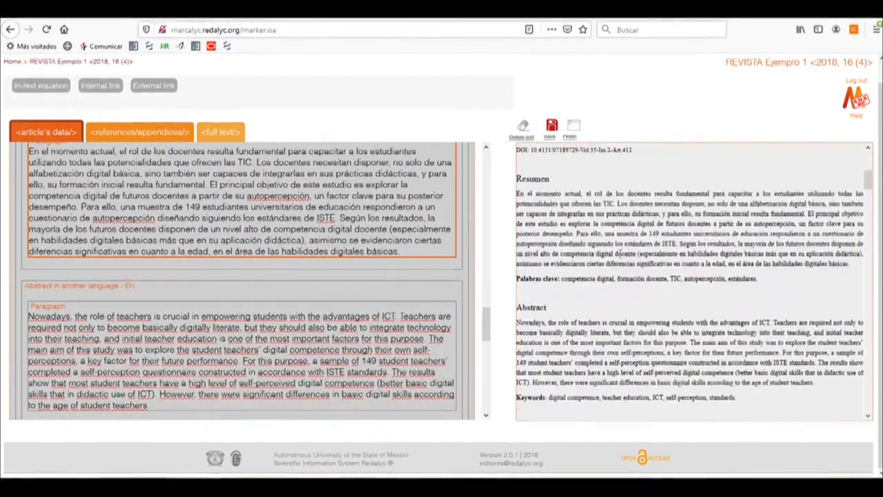
{"action": "scroll", "coordinate": [429, 230], "scroll_direction": "down", "scroll_amount": 2}
{"action": "scroll", "coordinate": [186, 241], "scroll_direction": "down", "scroll_amount": 5}
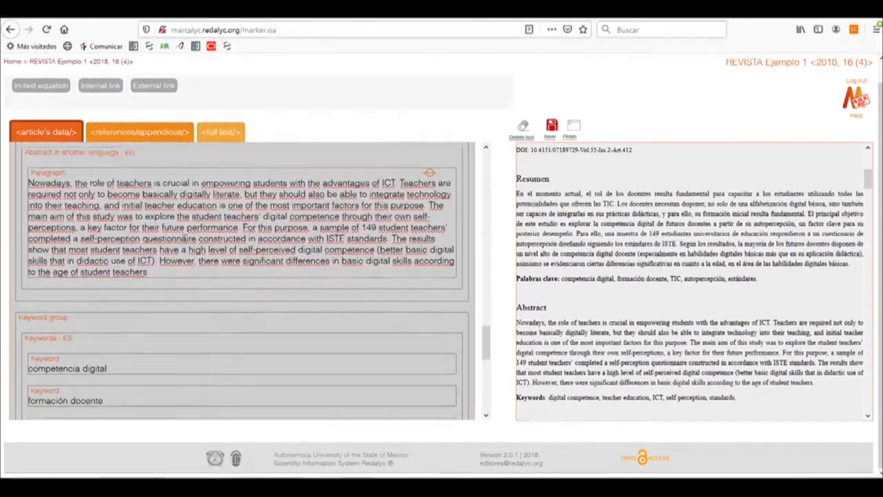
{"action": "scroll", "coordinate": [181, 239], "scroll_direction": "down", "scroll_amount": 2}
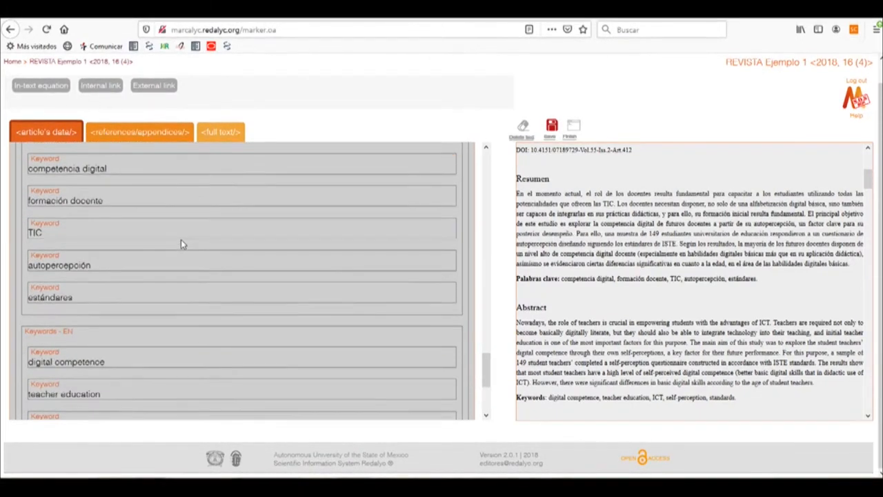
{"action": "scroll", "coordinate": [180, 240], "scroll_direction": "up", "scroll_amount": 8}
{"action": "left_click", "coordinate": [147, 297]}
{"action": "scroll", "coordinate": [162, 308], "scroll_direction": "down", "scroll_amount": 5}
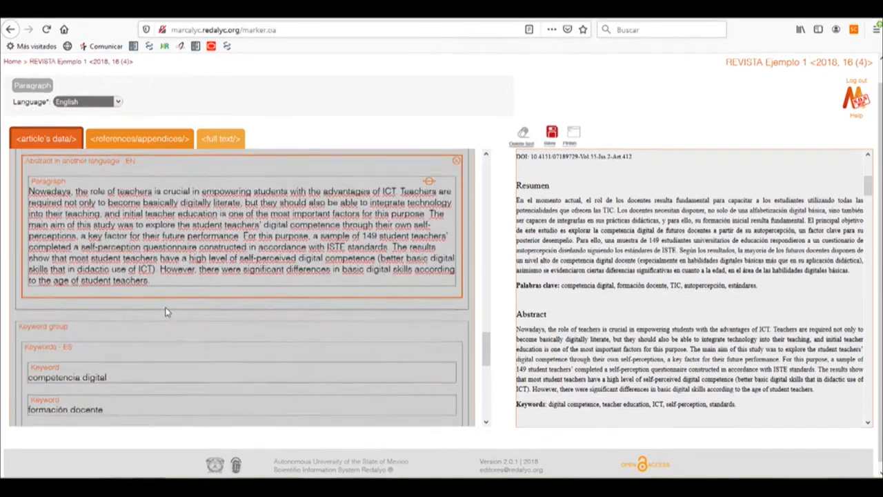
Step: Check the Spanish and English keyword groups, including each keyword and the language assigned to each group
{"action": "left_click", "coordinate": [166, 260]}
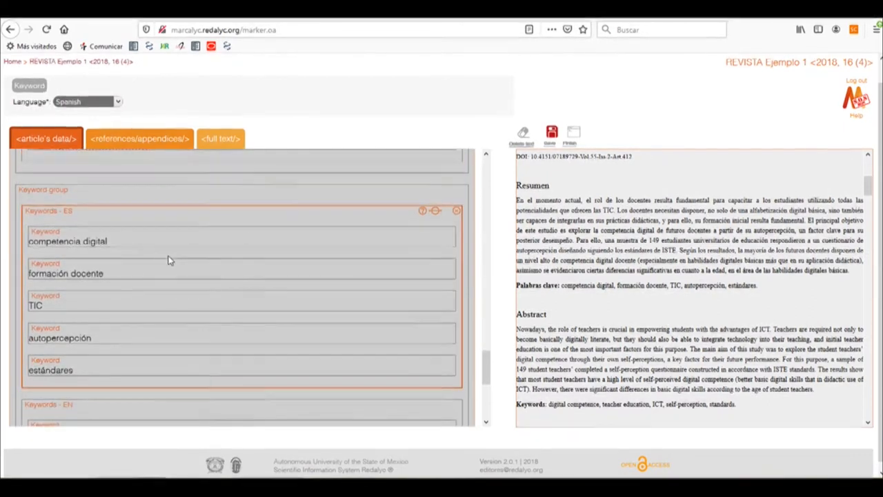
{"action": "scroll", "coordinate": [160, 257], "scroll_direction": "down", "scroll_amount": 3}
{"action": "scroll", "coordinate": [157, 258], "scroll_direction": "down", "scroll_amount": 1}
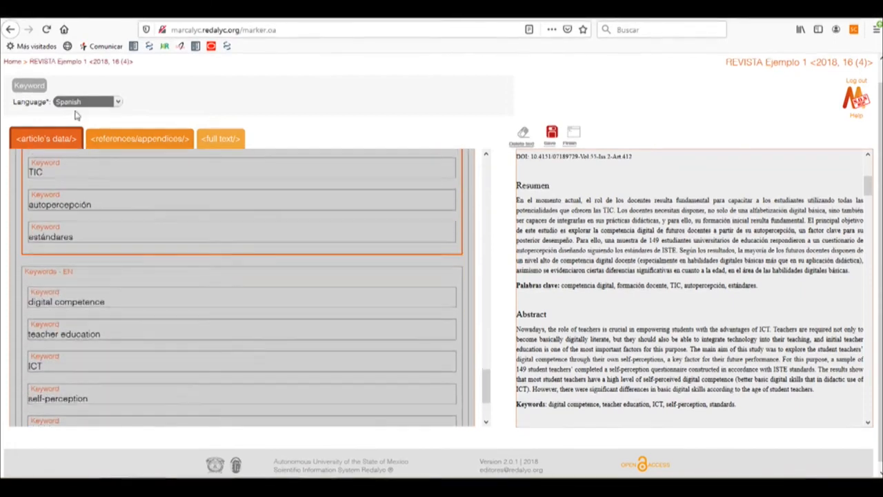
{"action": "left_click", "coordinate": [95, 262]}
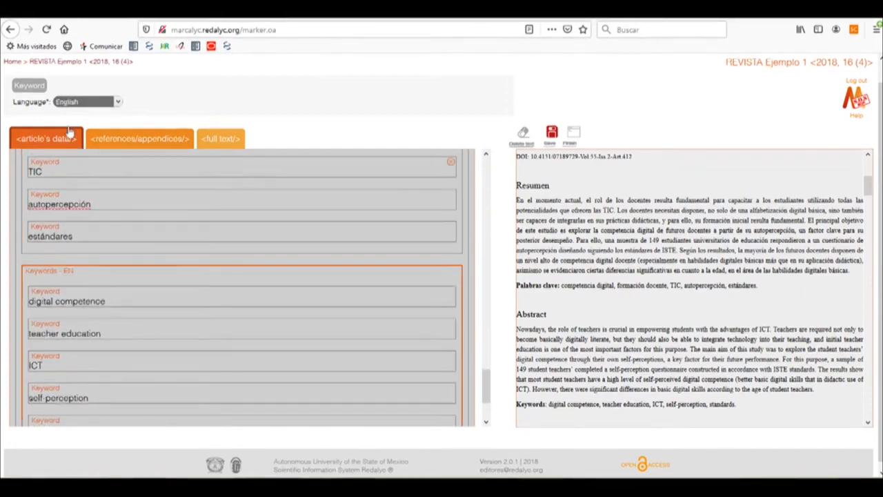
{"action": "scroll", "coordinate": [151, 250], "scroll_direction": "down", "scroll_amount": 2}
{"action": "scroll", "coordinate": [153, 253], "scroll_direction": "down", "scroll_amount": 1}
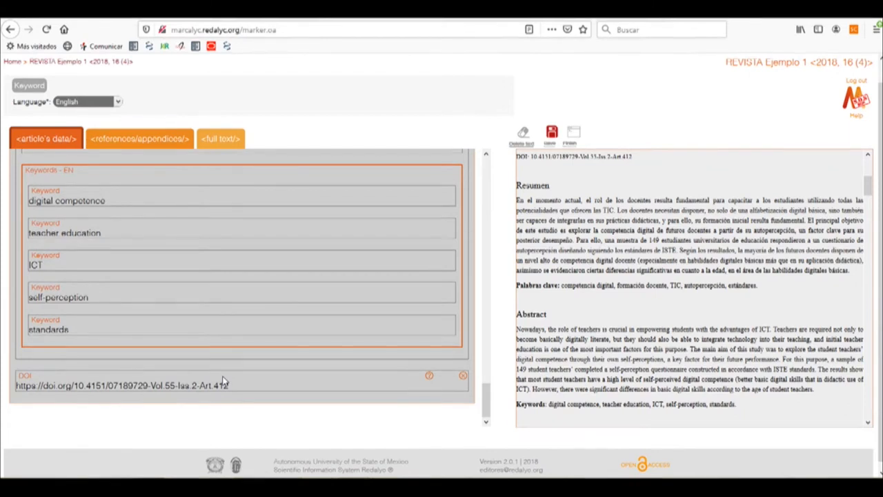
{"action": "scroll", "coordinate": [233, 384], "scroll_direction": "down", "scroll_amount": 1}
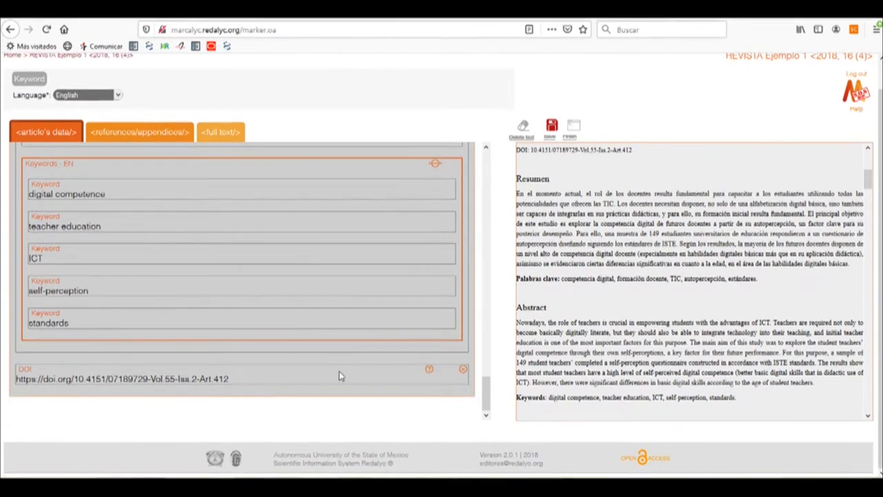
{"action": "left_click", "coordinate": [381, 356]}
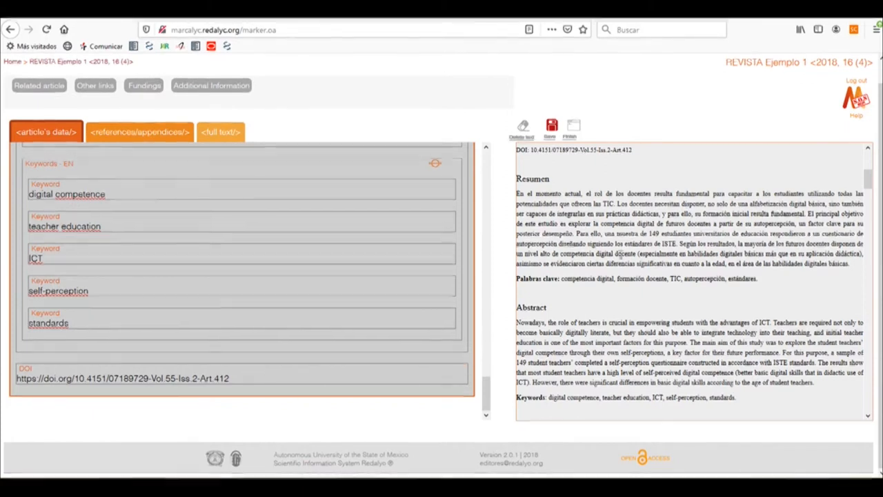
{"action": "left_click", "coordinate": [253, 376]}
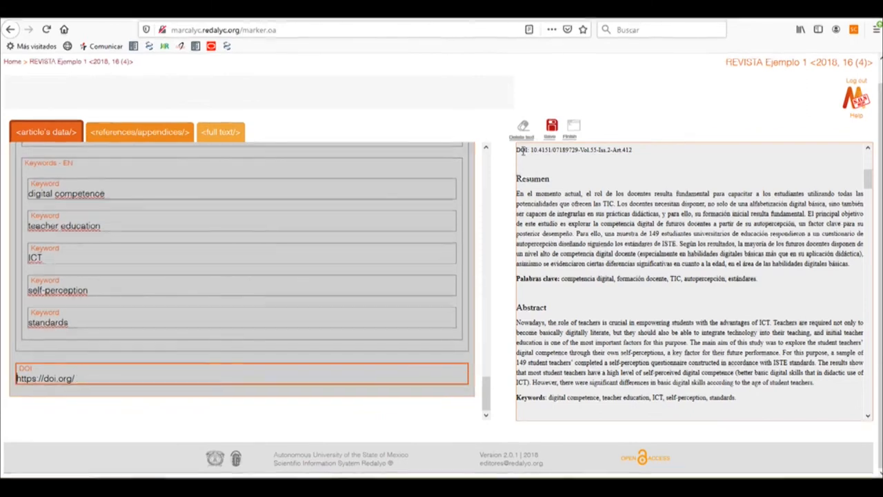
{"action": "left_click_drag", "start_coordinate": [532, 150], "coordinate": [633, 155]}
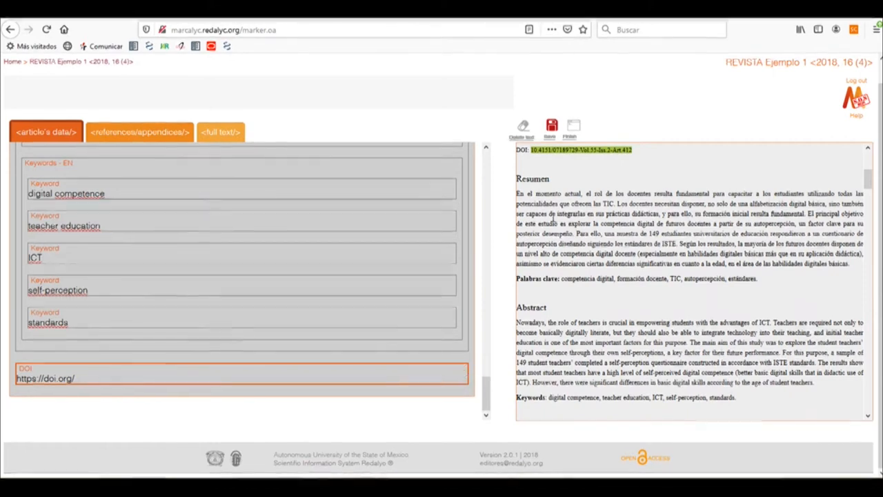
{"action": "left_click", "coordinate": [243, 392]}
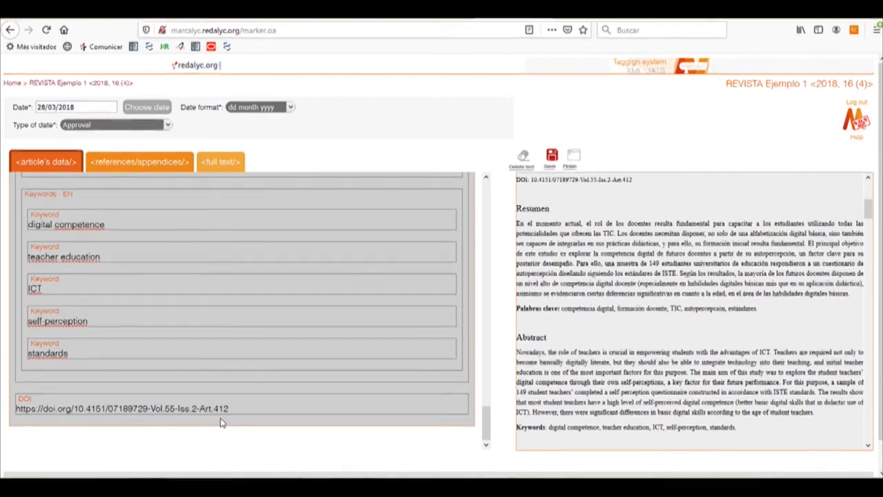
Step: Add a Fundings element to the article's data and tag "Ministerio de Economía y Competitividad del Gobierno de España" from the acknowledgements as its funding source
{"action": "left_click", "coordinate": [45, 166]}
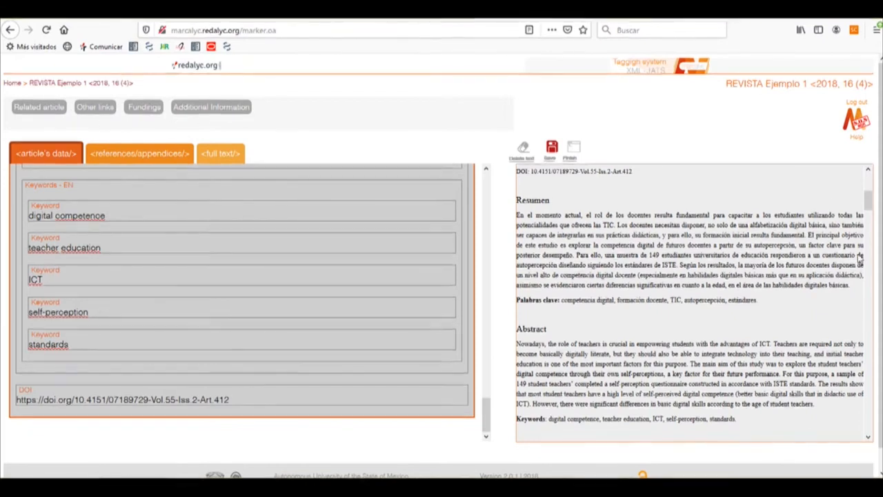
{"action": "left_click_drag", "start_coordinate": [873, 204], "coordinate": [869, 417]}
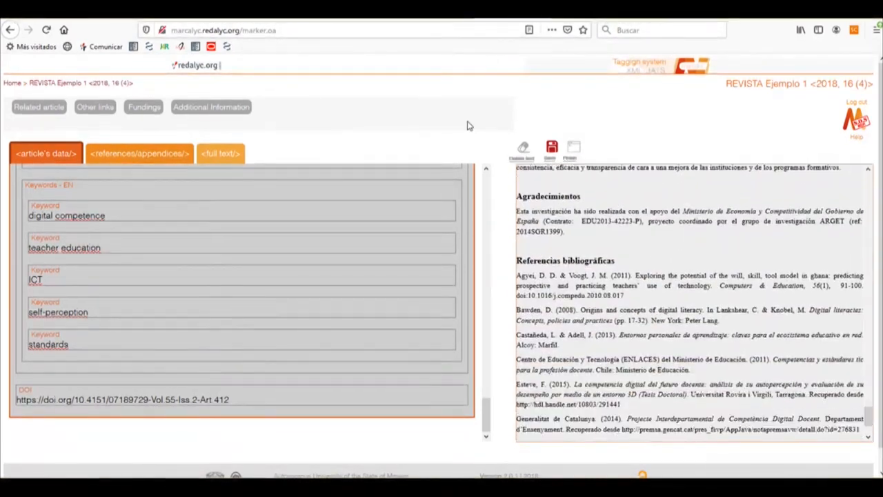
{"action": "left_click", "coordinate": [144, 109]}
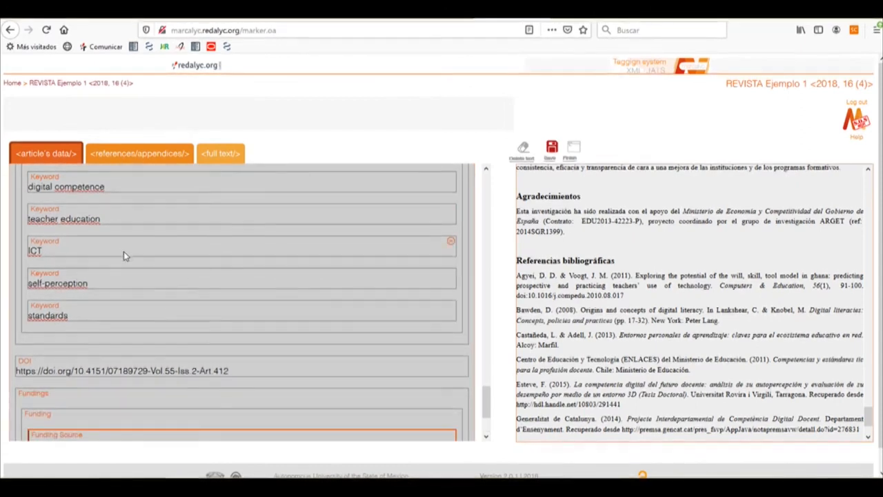
{"action": "scroll", "coordinate": [125, 251], "scroll_direction": "down", "scroll_amount": 3}
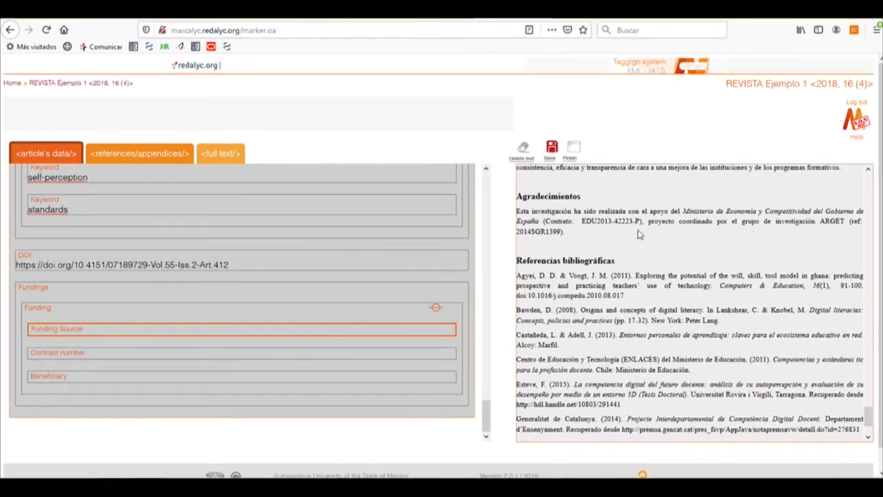
{"action": "left_click_drag", "start_coordinate": [685, 210], "coordinate": [540, 220]}
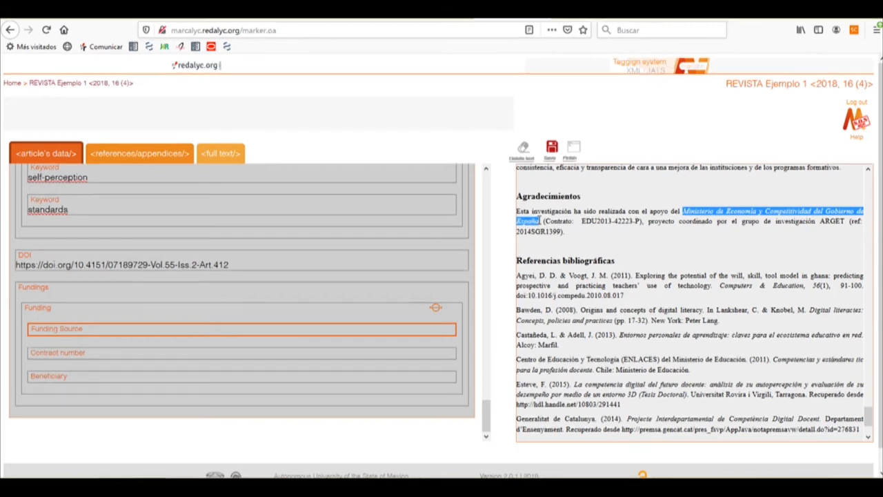
{"action": "left_click", "coordinate": [131, 329]}
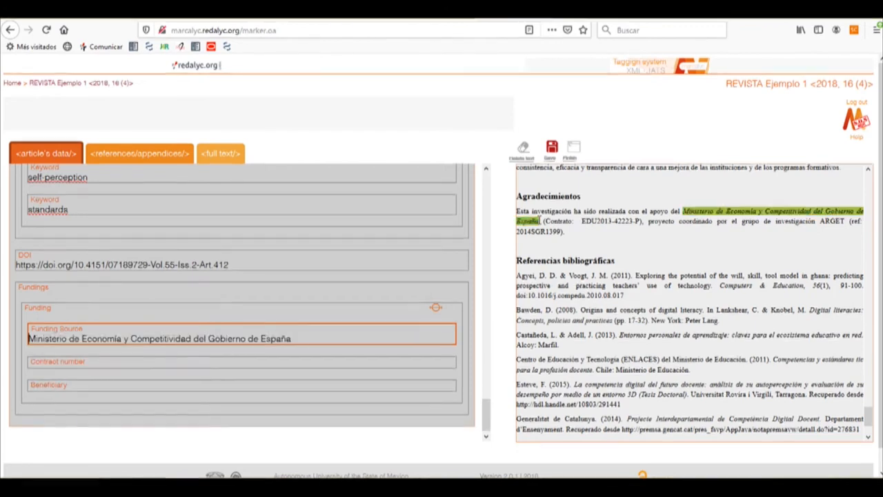
Step: Tag EDU2013-42223-P from the acknowledgements as the funding's contract number
{"action": "left_click", "coordinate": [85, 362]}
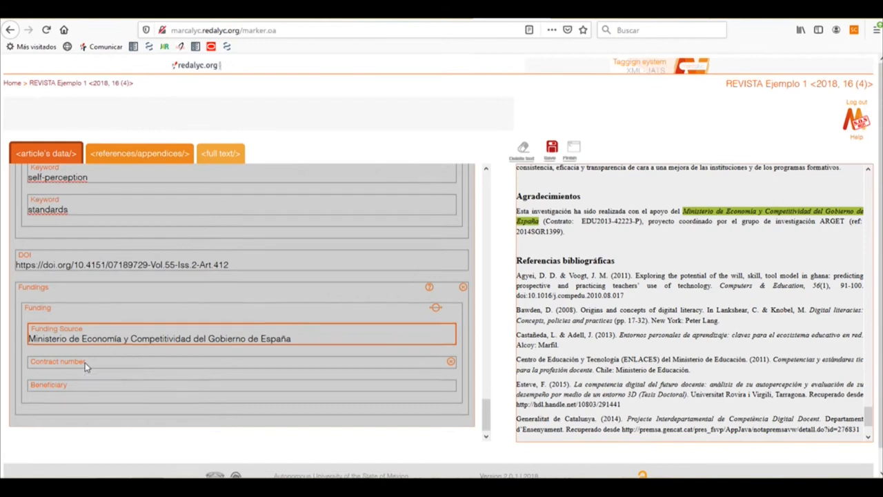
{"action": "left_click_drag", "start_coordinate": [582, 221], "coordinate": [640, 221]}
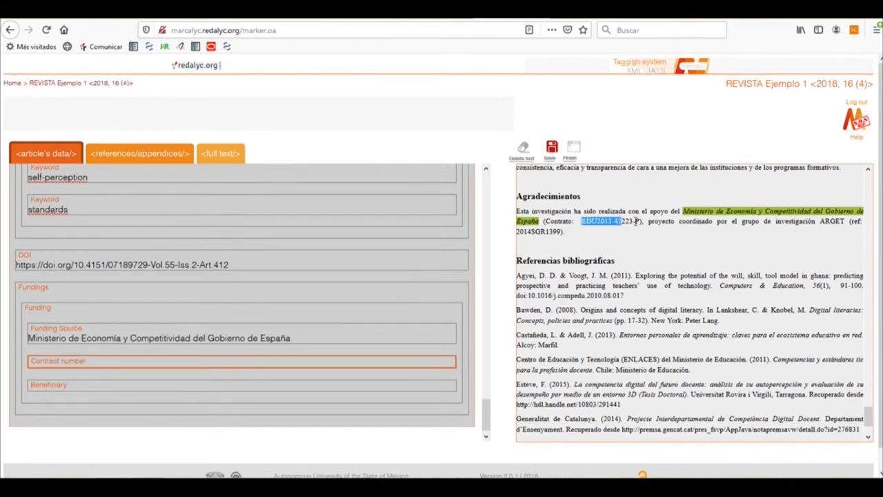
{"action": "left_click", "coordinate": [28, 370]}
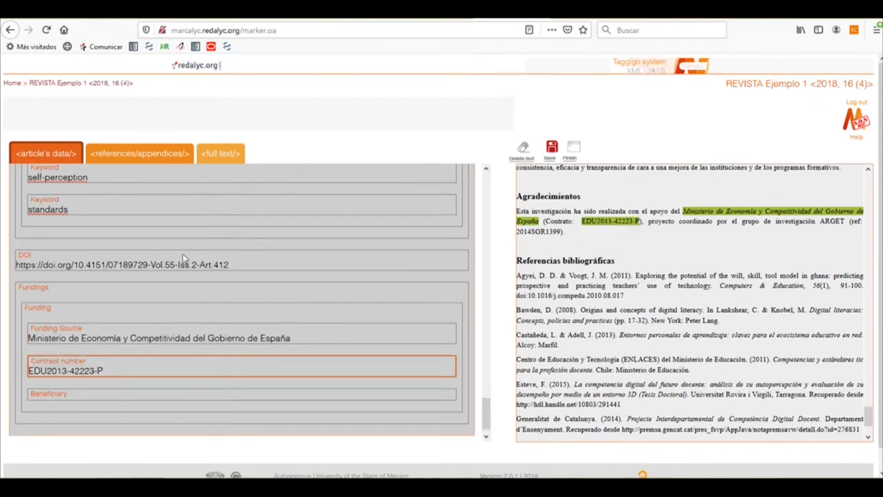
Step: Tag the article's Spanish title, "LA COMPETENCIA DIGITAL DE LOS FUTUROS DOCENTES: ¿CÓMO SE VEN LOS ACTUALES ESTUDIANTES DE EDUCACIÓN?", as the funding's beneficiary
{"action": "left_click", "coordinate": [126, 396]}
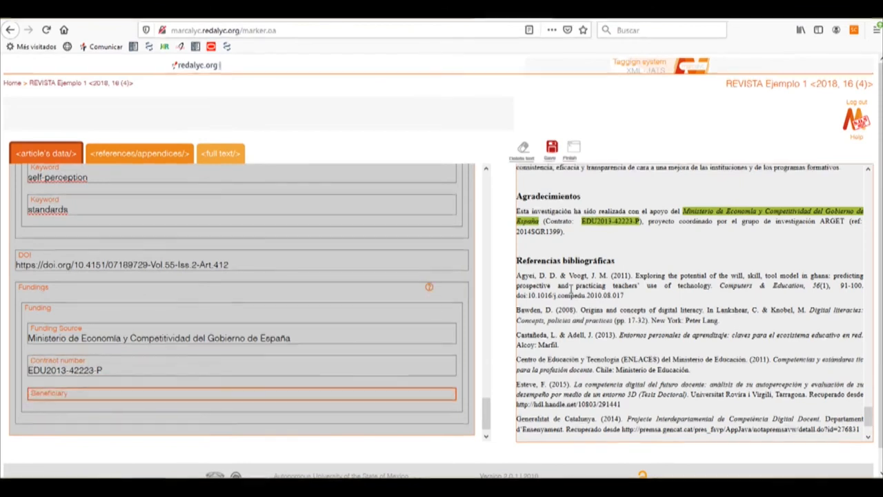
{"action": "left_click_drag", "start_coordinate": [870, 417], "coordinate": [870, 178]}
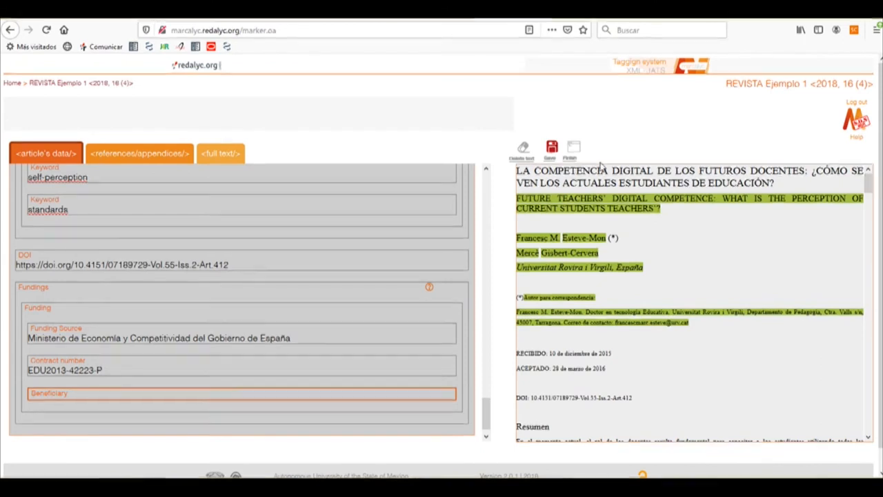
{"action": "left_click_drag", "start_coordinate": [517, 170], "coordinate": [776, 188]}
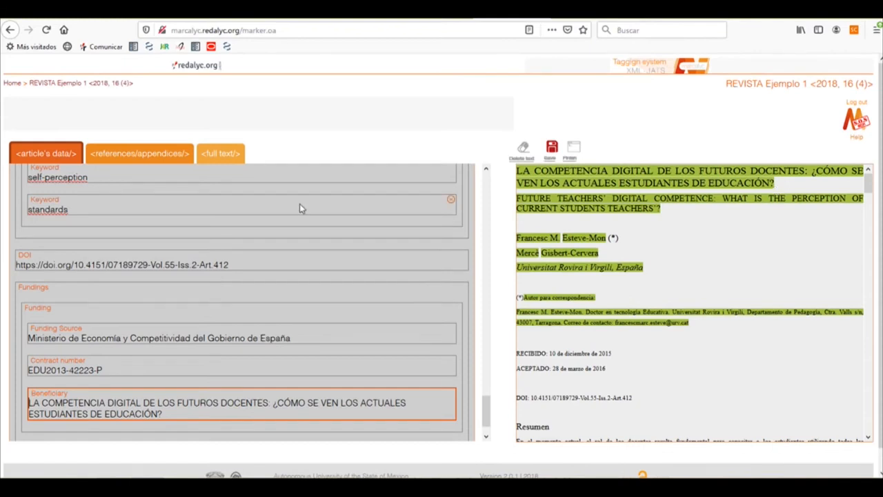
Step: Set the type of funding to Grant and save the article's data
{"action": "left_click", "coordinate": [69, 316]}
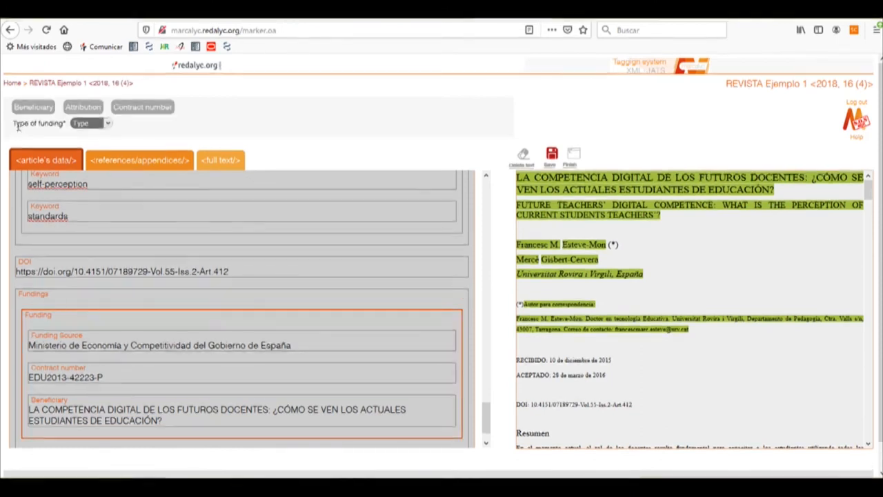
{"action": "left_click", "coordinate": [91, 123]}
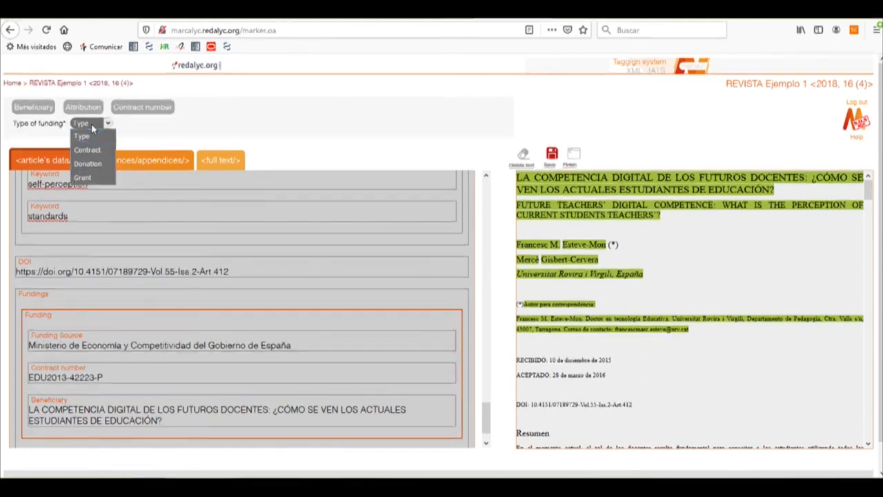
{"action": "left_click", "coordinate": [86, 177]}
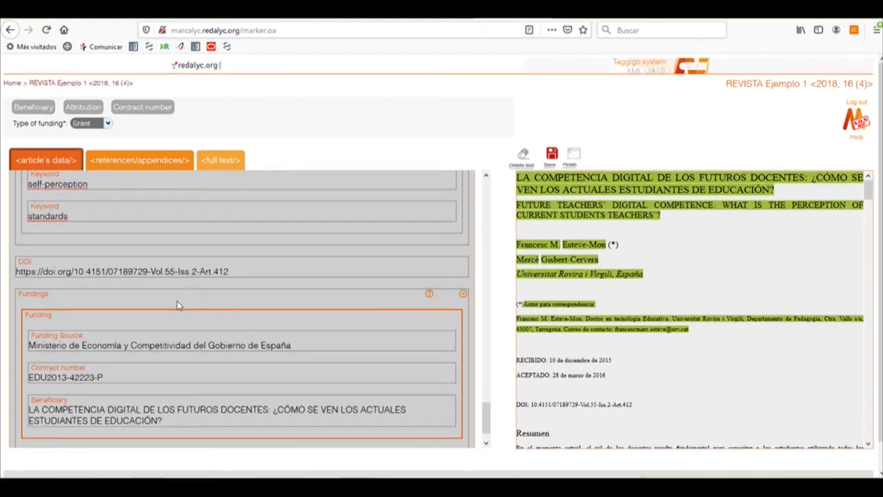
{"action": "scroll", "coordinate": [177, 301], "scroll_direction": "down", "scroll_amount": 1}
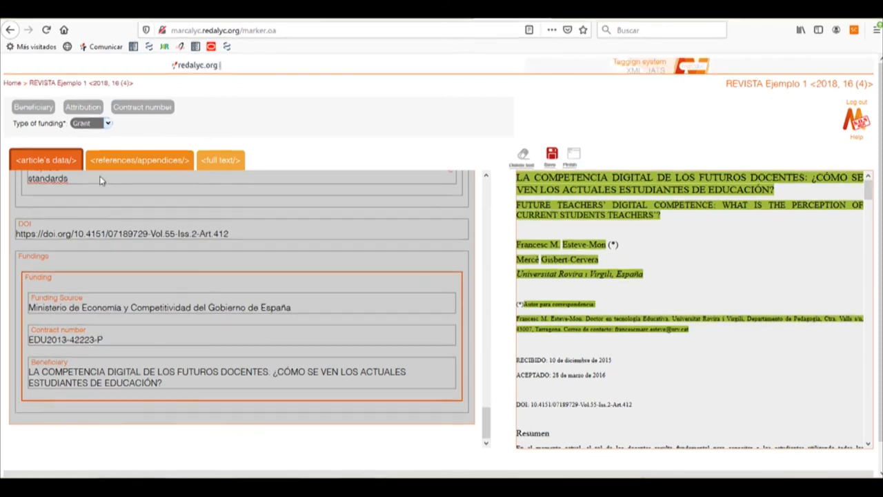
{"action": "left_click", "coordinate": [251, 187]}
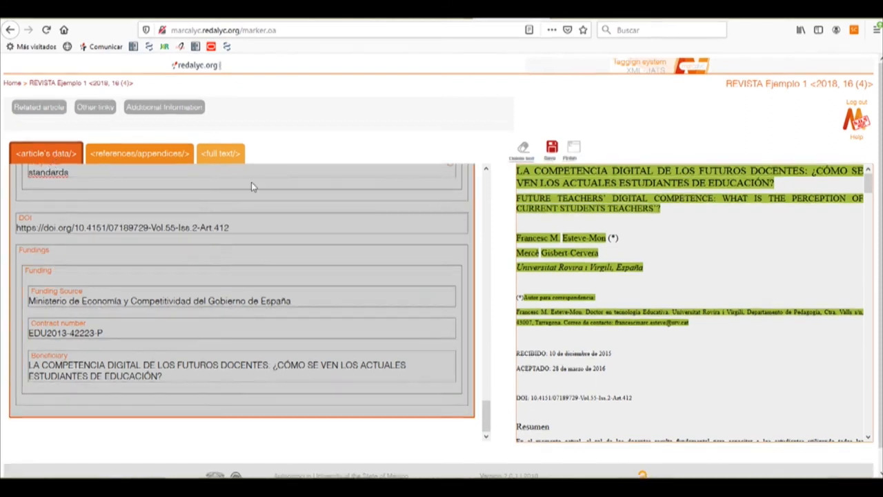
{"action": "left_click", "coordinate": [551, 149]}
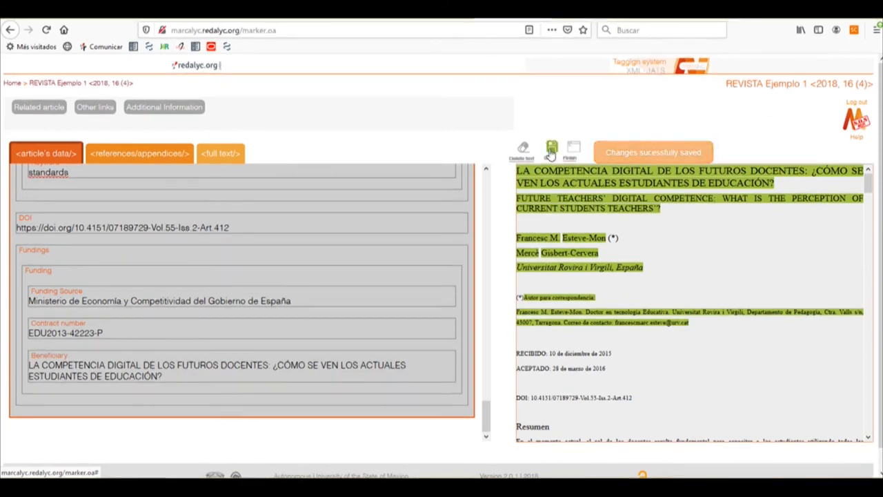